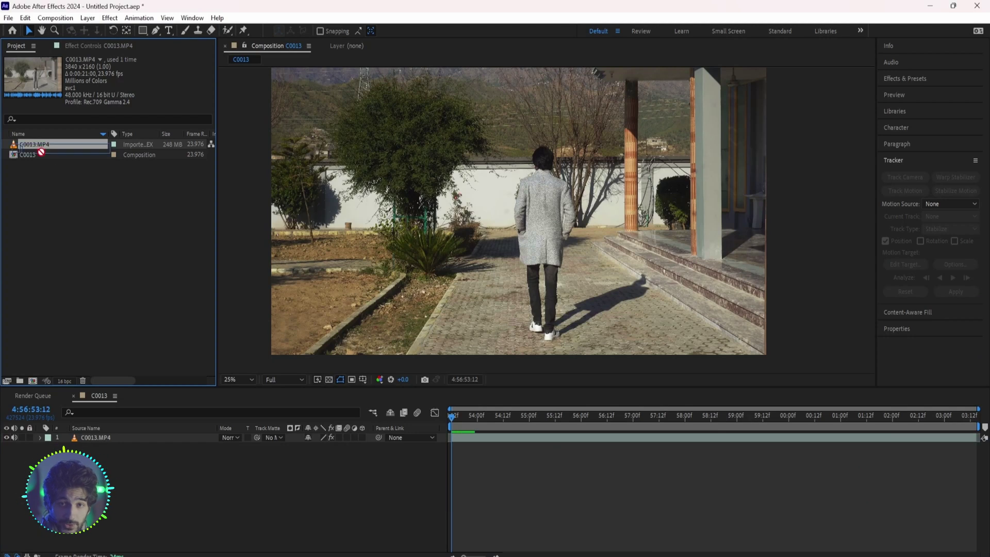
- Make composition C0014 from C0013.MP4 and trim it to 0:00:09:17 long
left_click_drag(27, 372, 33, 380)
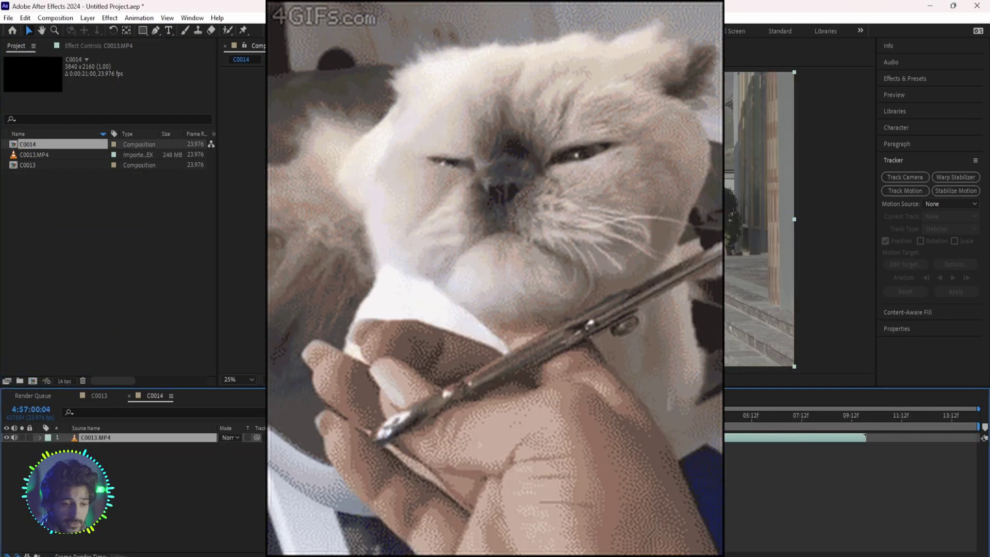
left_click(680, 423)
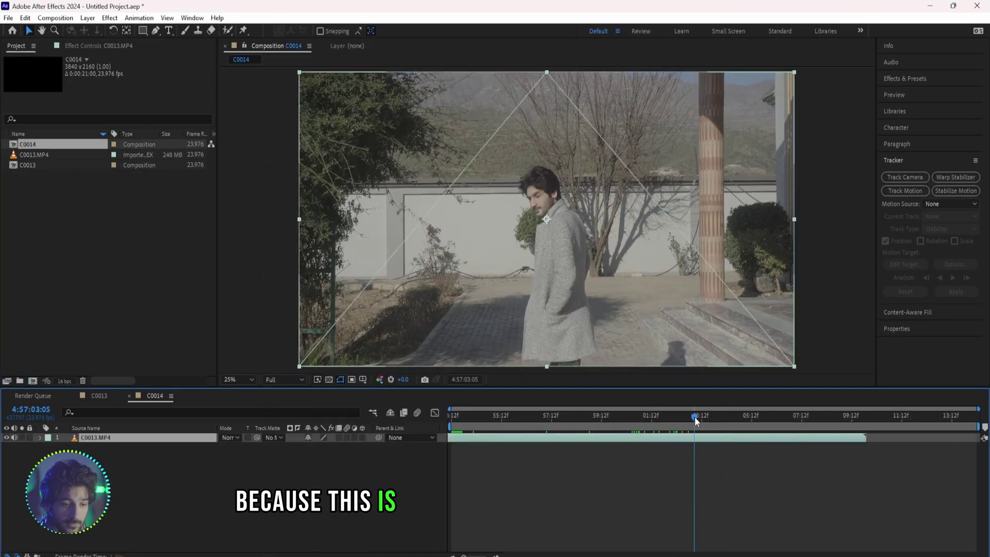
right_click(694, 433)
left_click(732, 447)
right_click(304, 334)
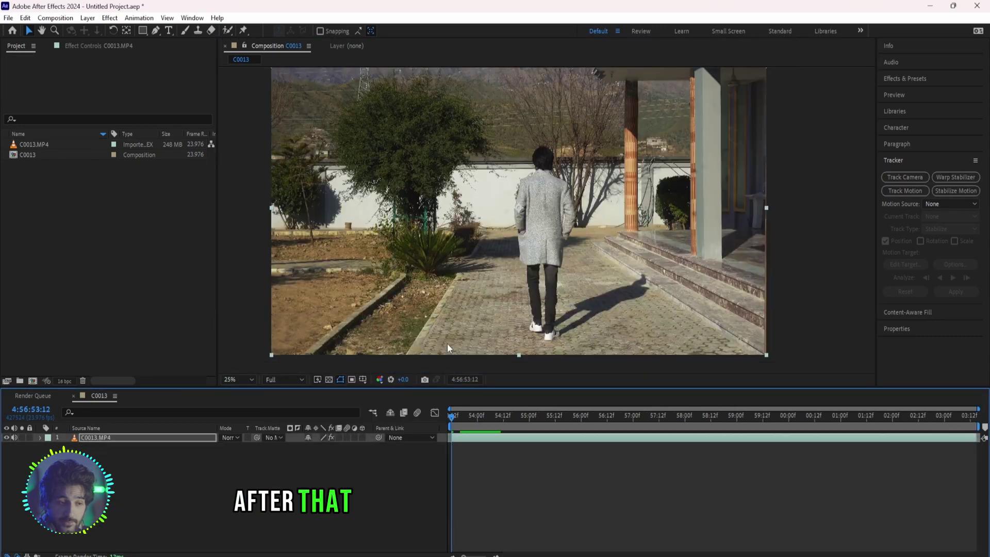
right_click(235, 258)
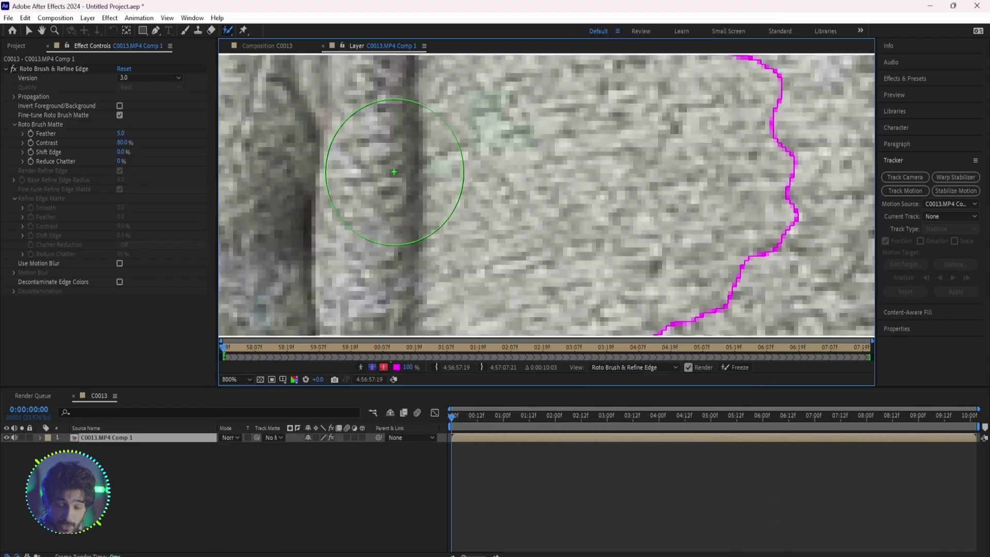
- Paint the Roto Brush matte around the walking man, removing background and adding the coat's edge
left_click_drag(256, 103, 251, 135, "alt")
scroll(236, 238, "down", 2)
left_click_drag(421, 123, 427, 247)
scroll(522, 222, "down", 2)
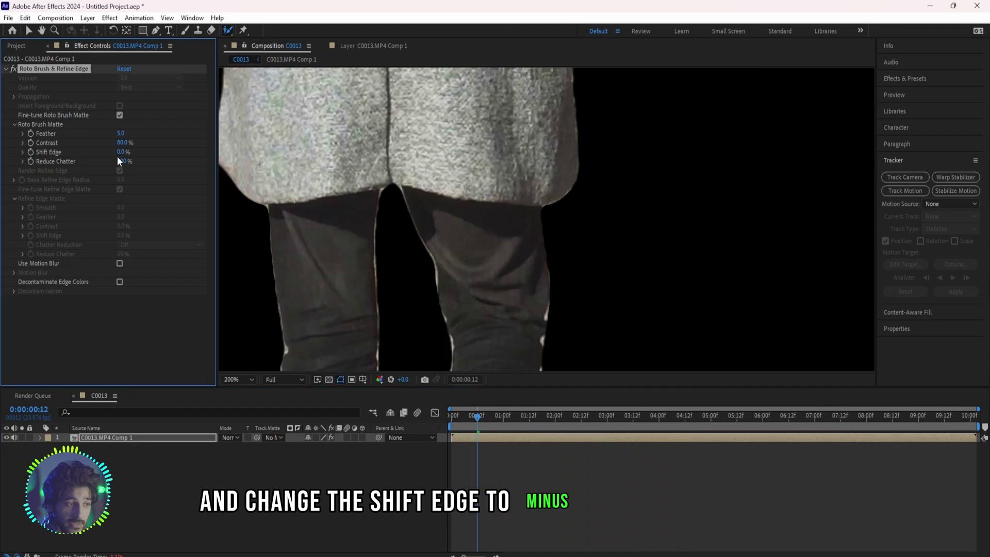
- Lower Shift Edge to -54% and turn on edge decontamination with Increase Radius 4.3
left_click_drag(106, 154, 104, 154)
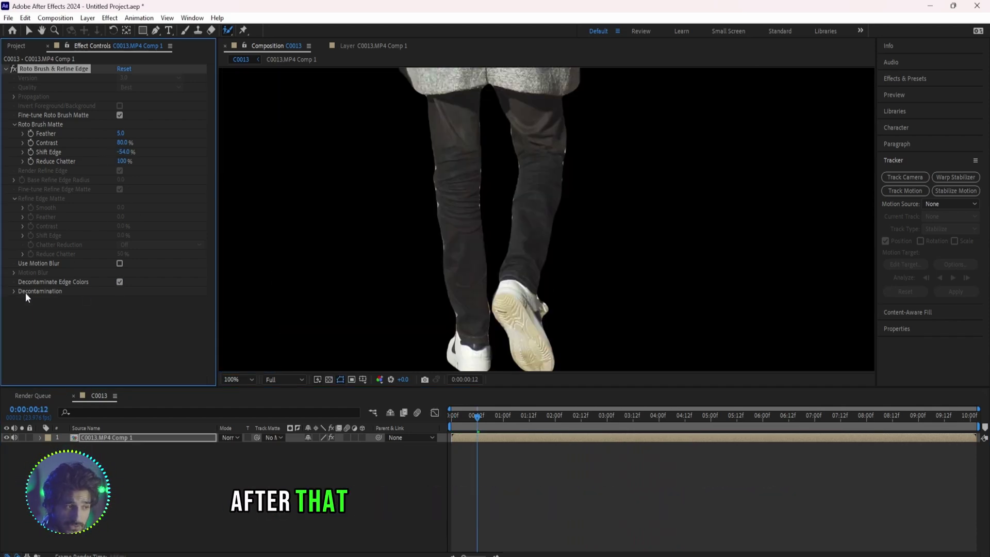
left_click(14, 291)
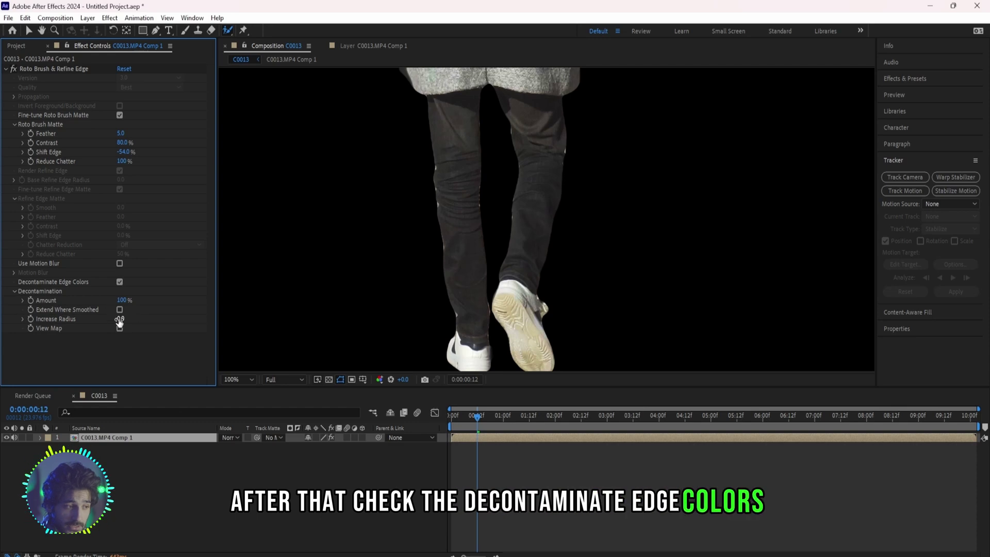
left_click(144, 318)
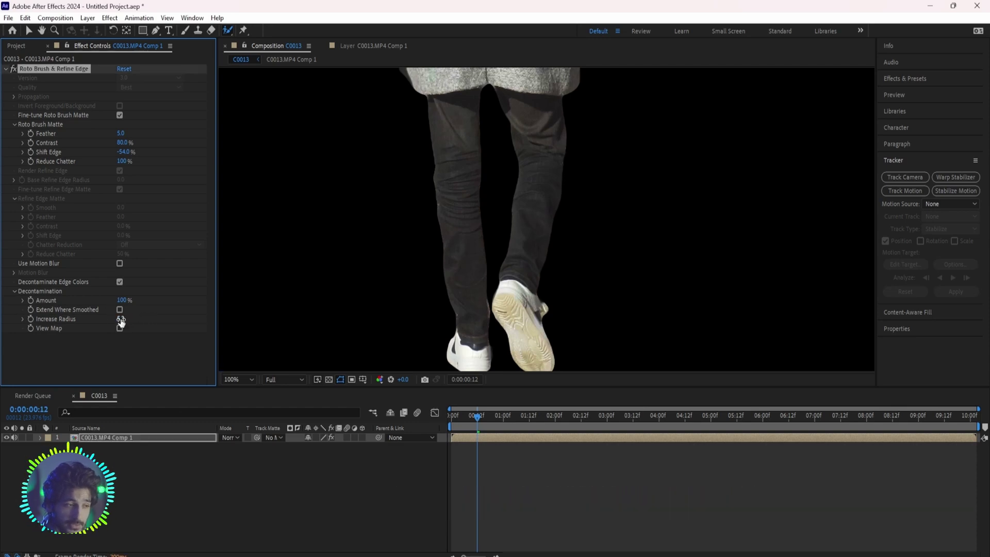
left_click_drag(121, 320, 115, 323)
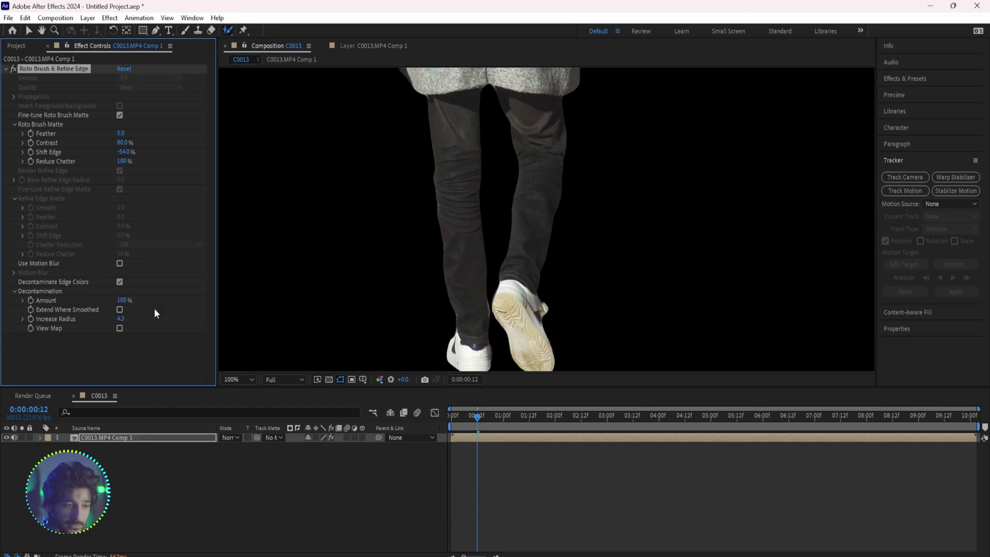
scroll(420, 271, "down", 2)
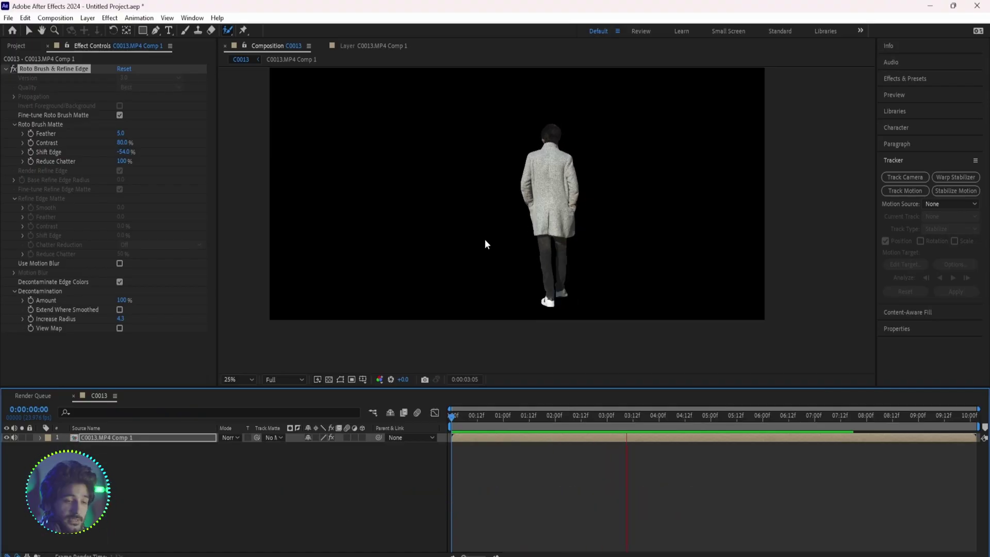
- Add a red solid layer and preview the walking figure at another frame
key("ctrl+y")
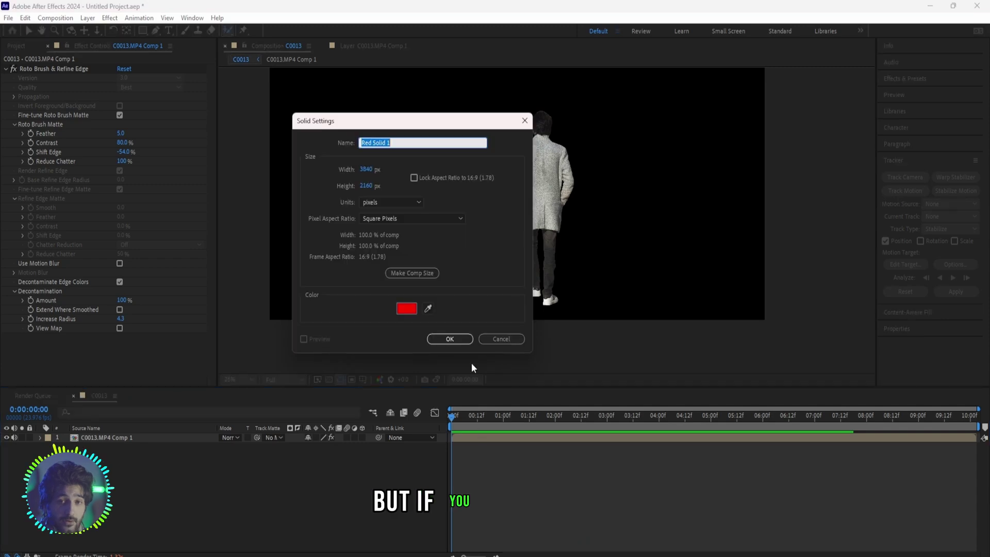
left_click(450, 339)
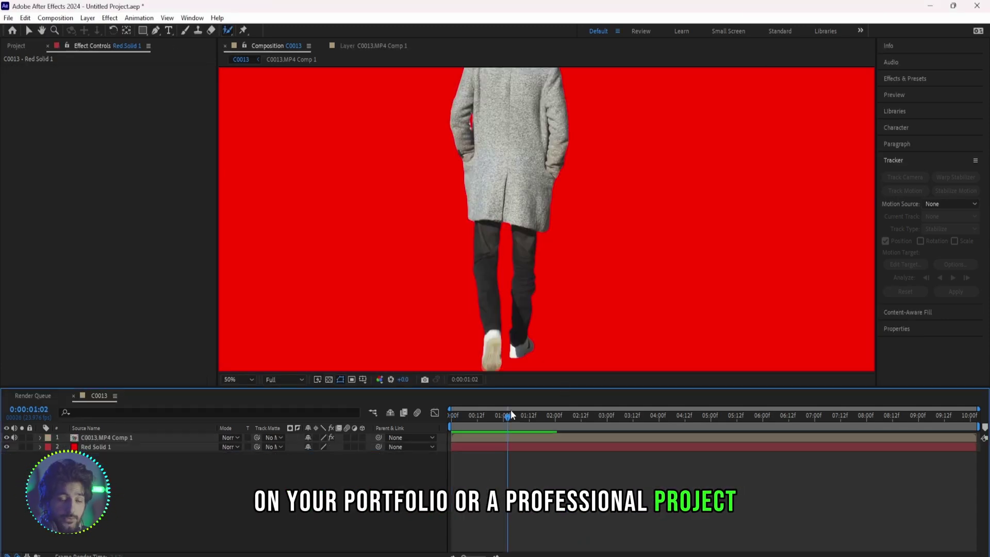
left_click_drag(510, 412, 452, 410)
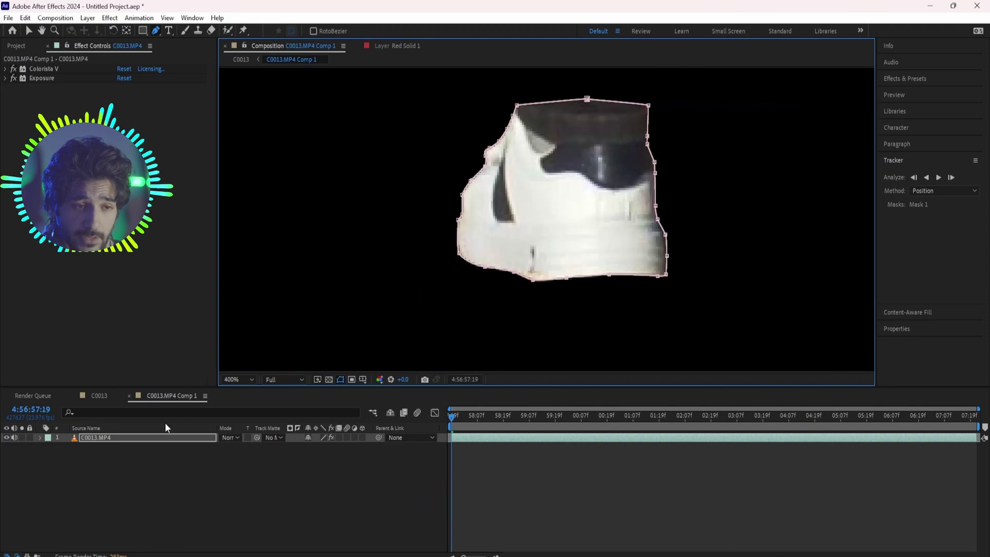
- Set the shoe mask's mode to None and select Mask 1's path
left_click(40, 438)
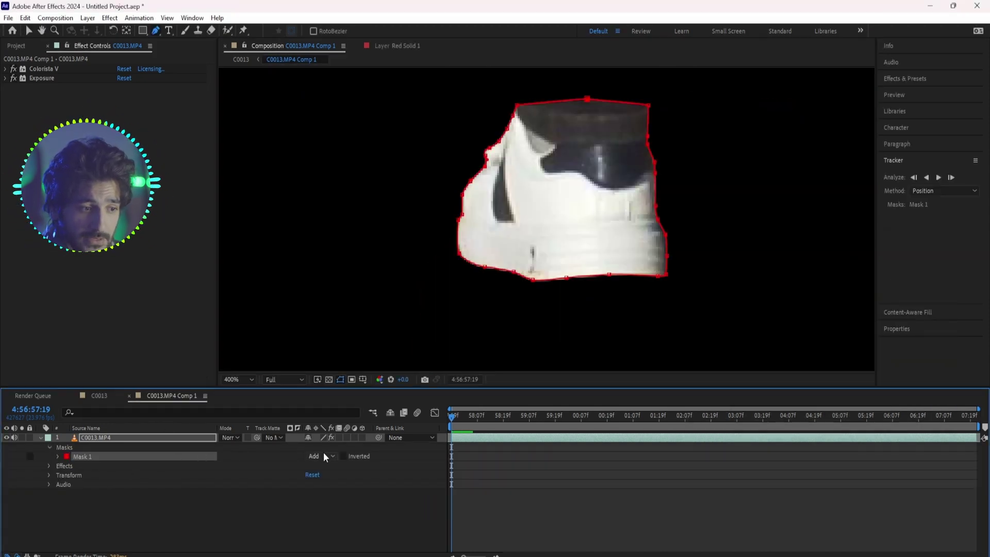
left_click(325, 456)
left_click(331, 466)
left_click(58, 457)
left_click(95, 465)
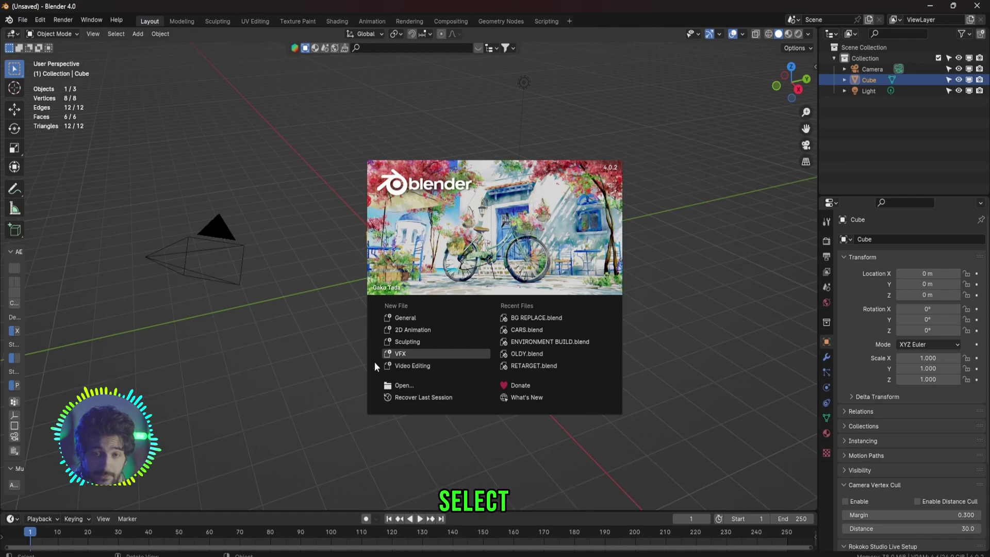
- Start a VFX project, open the FULL_00.png sequence, set scene frames and prefetch
left_click(392, 354)
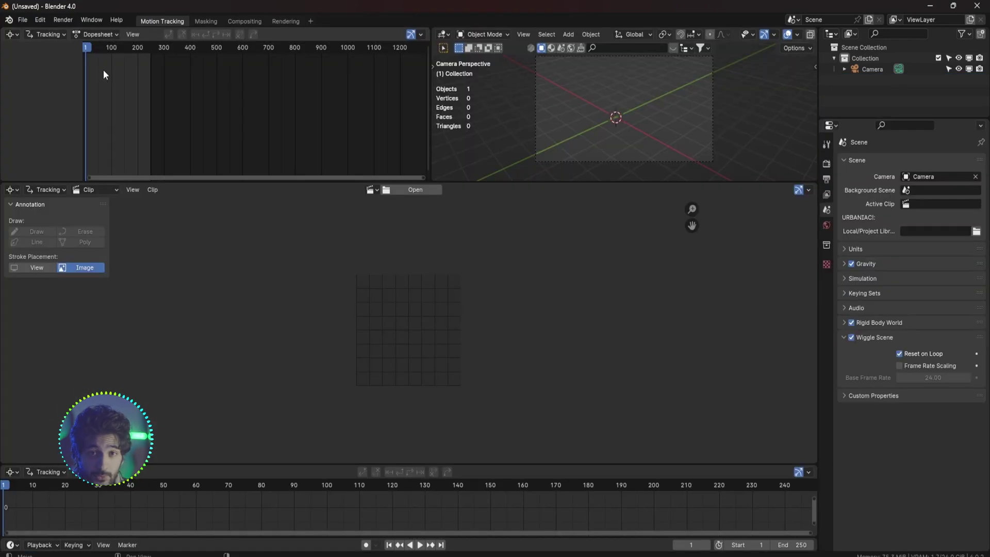
left_click(426, 190)
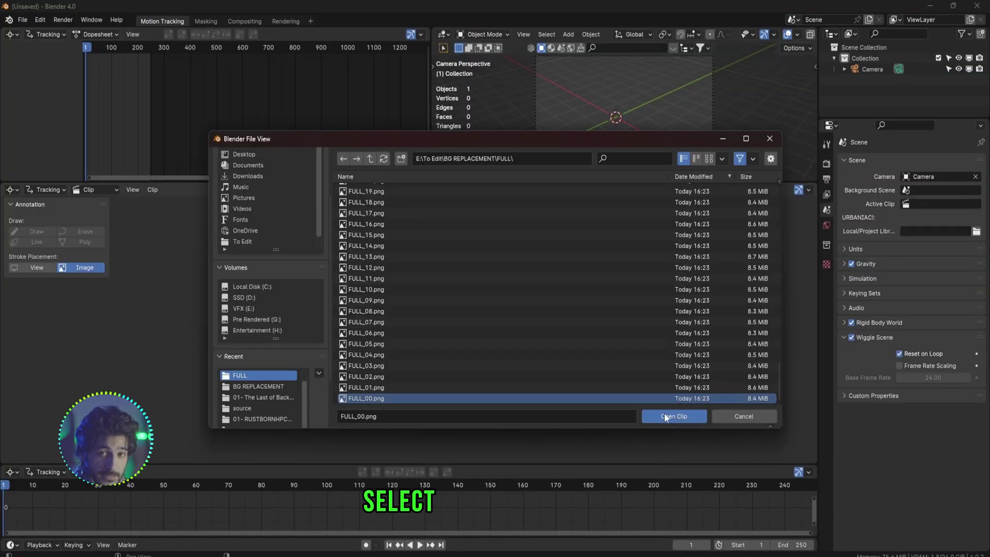
left_click(650, 416)
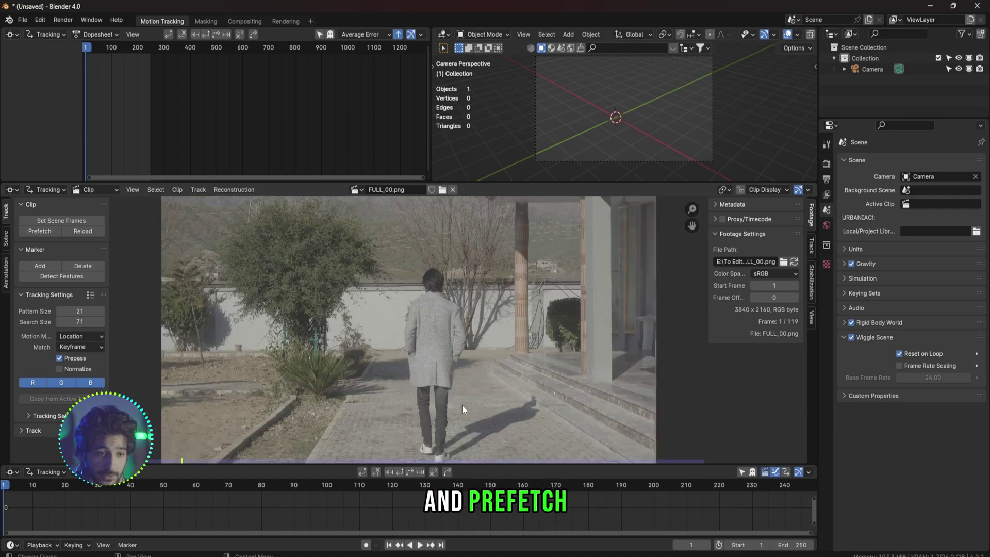
left_click(62, 220)
left_click(40, 231)
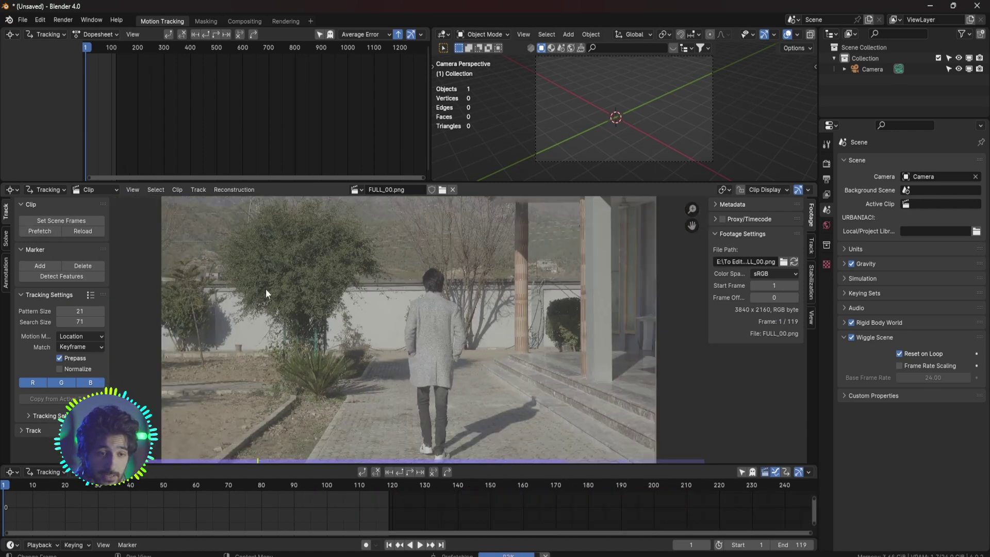
- Check Color Management in Render properties and enlarge the tracking pattern size
left_click(826, 163)
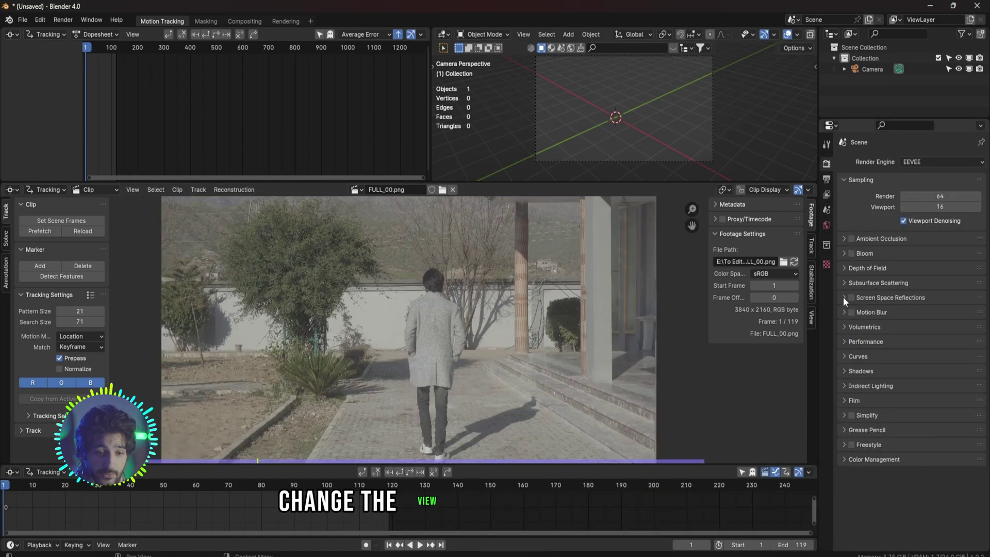
left_click(846, 457)
scroll(877, 469, "down", 2)
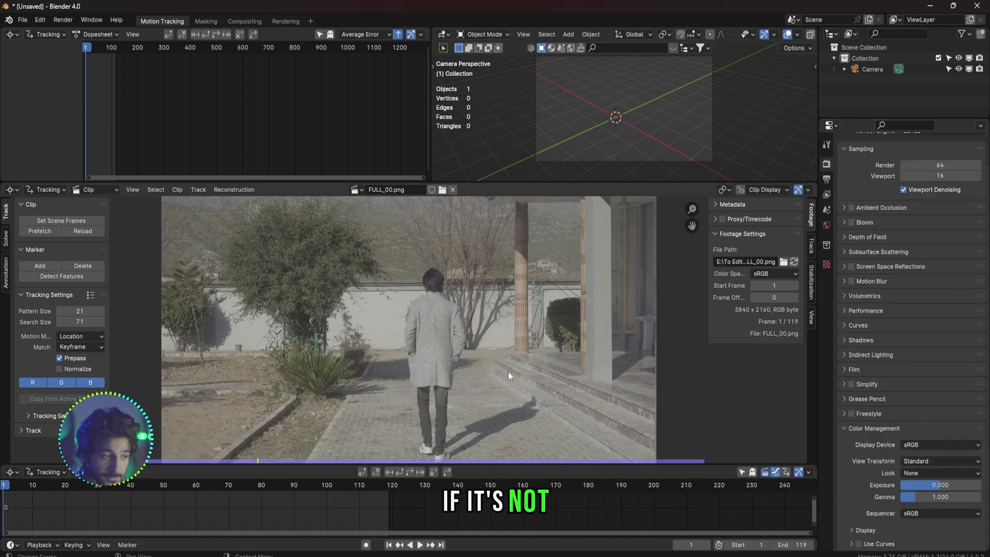
scroll(468, 363, "up", 3)
left_click_drag(80, 311, 98, 311)
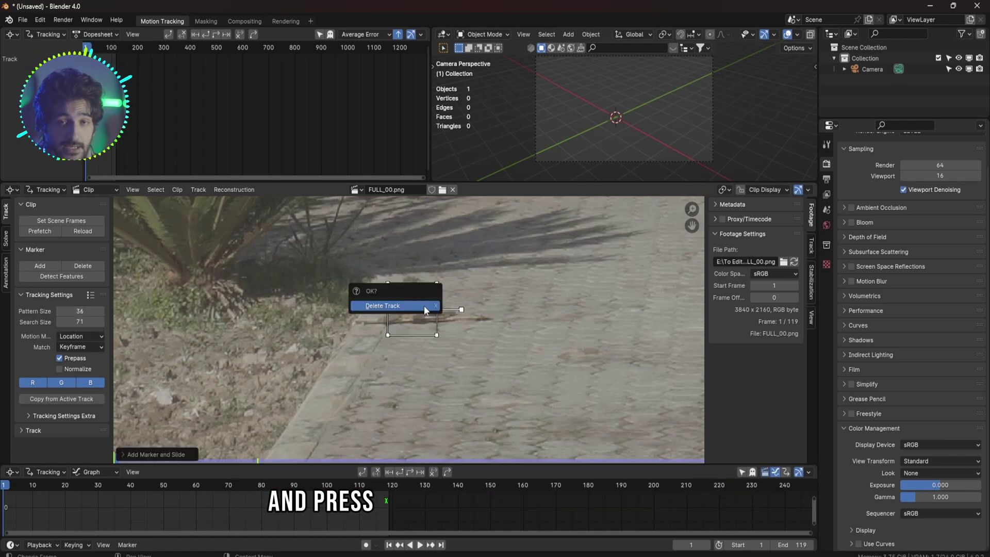
- Set the Perspective motion model with normalized tracking and track the first marker forward
left_click(78, 337)
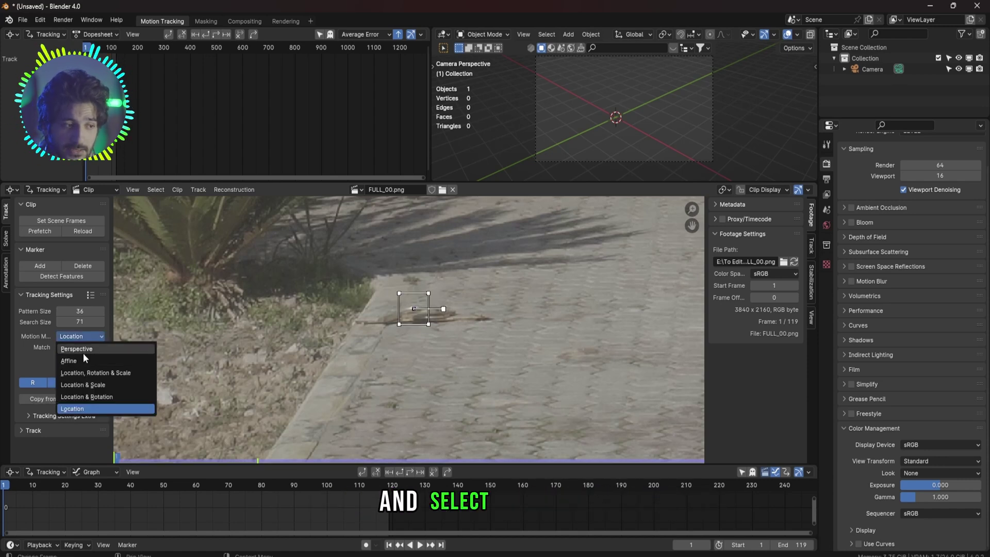
left_click(83, 351)
left_click(60, 369)
key("e")
left_click(498, 320)
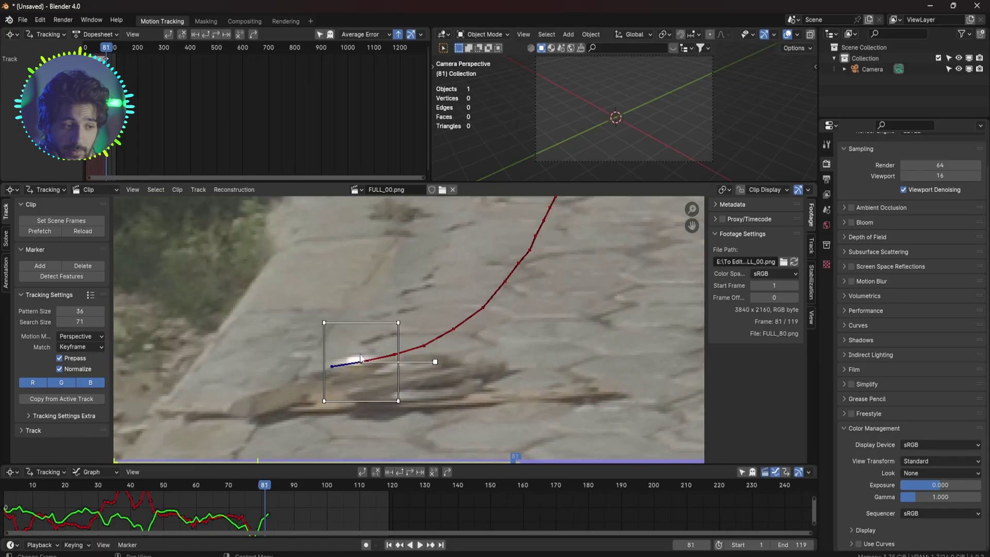
- Re-place the drifted marker on its ground feature, continue tracking, and track a new marker from frame 1
key("Right")
key("Right")
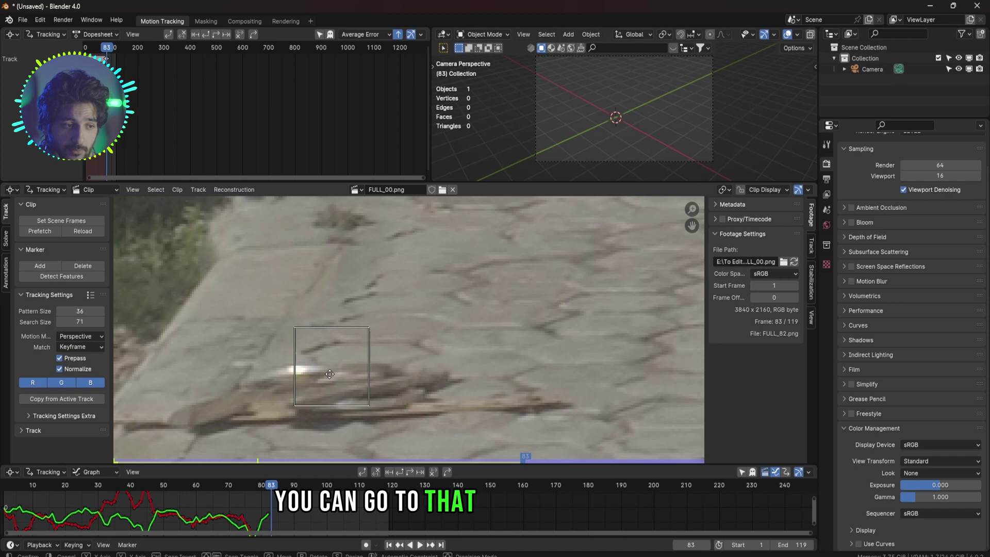
left_click_drag(329, 374, 300, 371)
scroll(302, 360, "down", 2)
key("e")
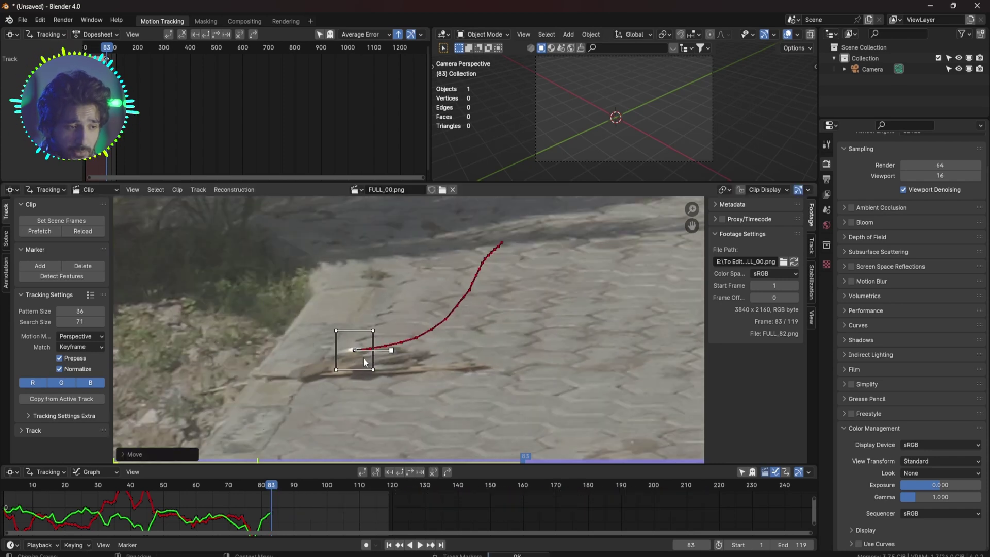
left_click(346, 363)
mouse_move(329, 470)
left_mouse_down()
mouse_move(299, 468)
mouse_move(349, 466)
mouse_move(257, 466)
left_mouse_up()
key("shift+Left")
key("shift+t")
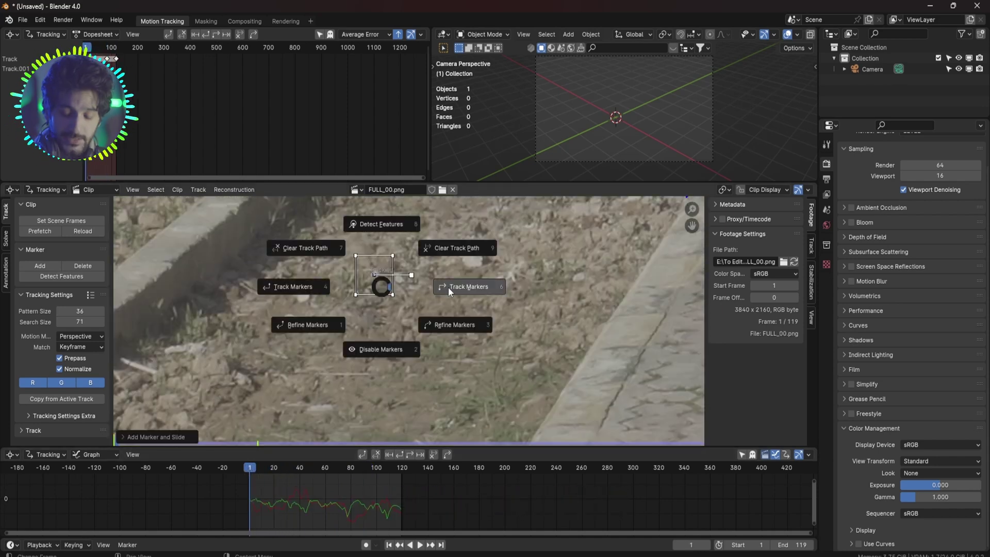
left_click(447, 287)
- Resize the lower-left marker and resume tracking it forward
left_click(319, 326)
scroll(359, 348, "up", 3)
key("s")
left_click(288, 342)
key("ctrl+t")
- Add two more ground markers and review the tracks from frame 119 backwards
left_click(265, 357, "ctrl")
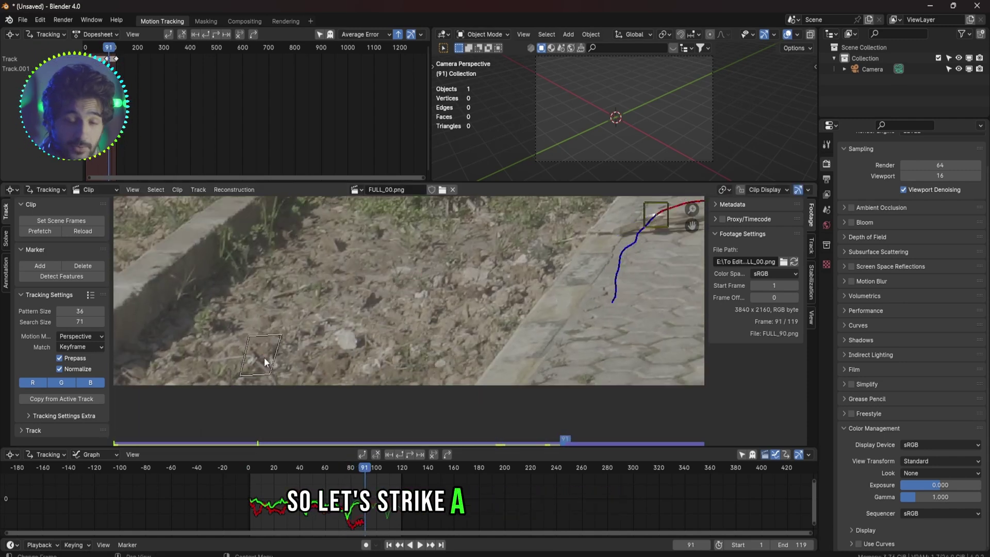
left_click(404, 343, "ctrl")
scroll(401, 352, "up", 3)
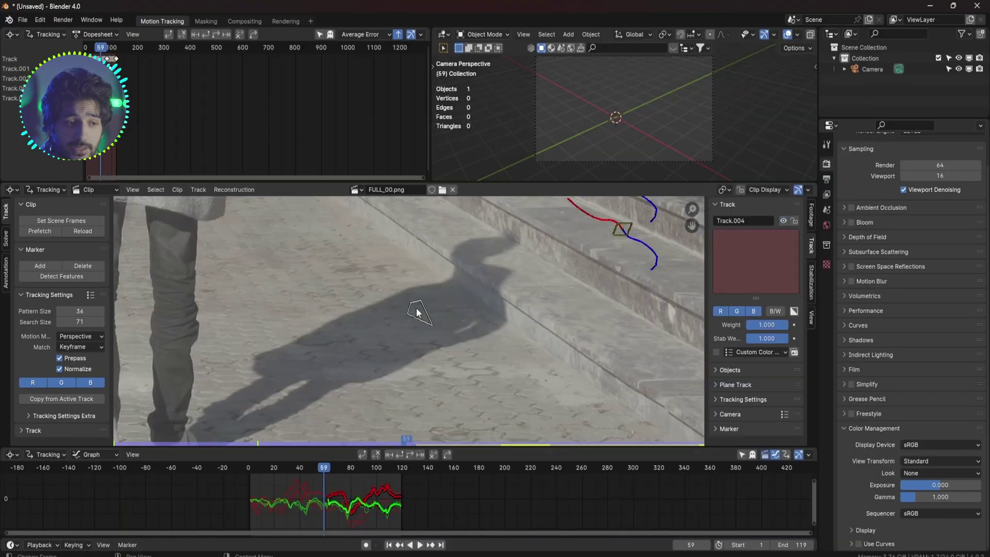
left_click(403, 472)
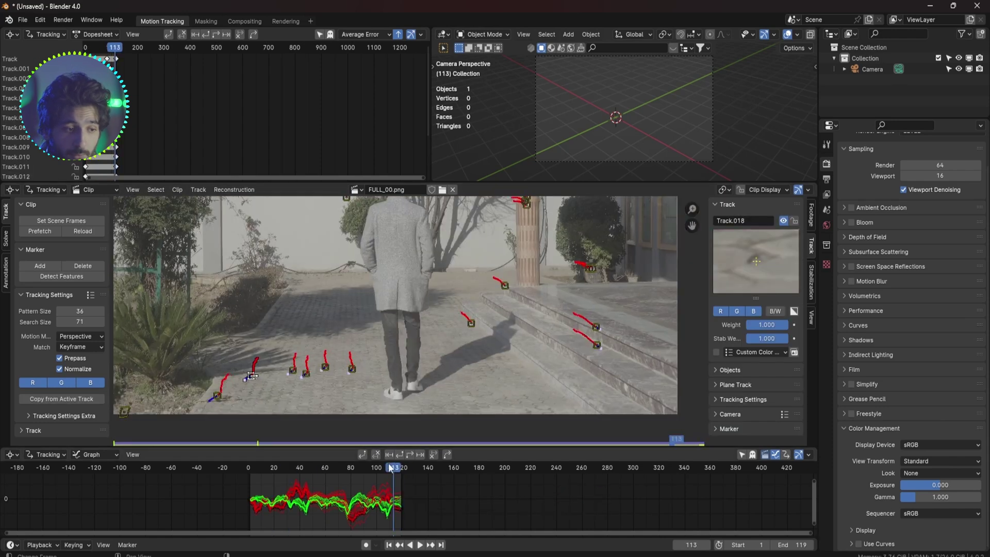
left_click_drag(388, 463, 260, 469)
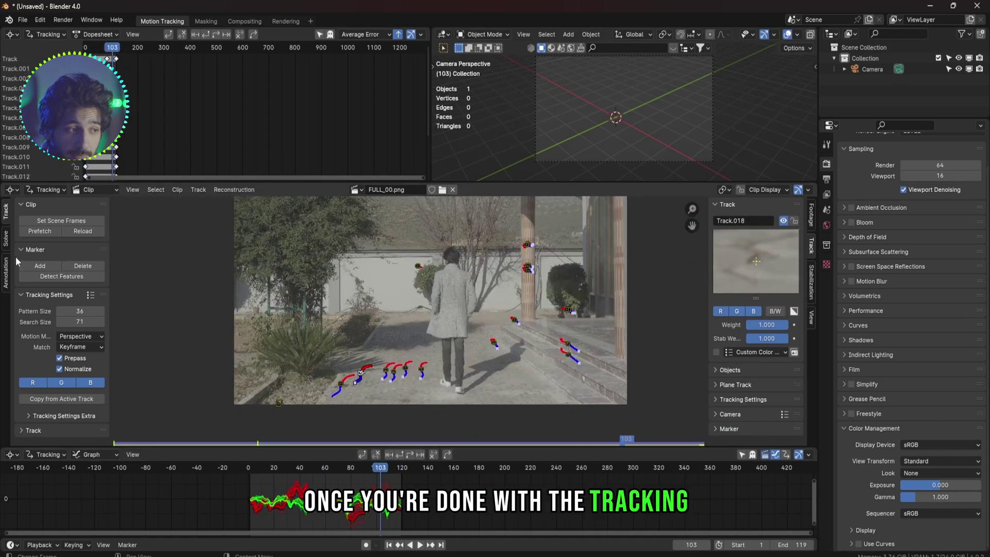
- Solve camera motion with automatic keyframes, refining focal length, optical centre and radial distortion
left_click(6, 238)
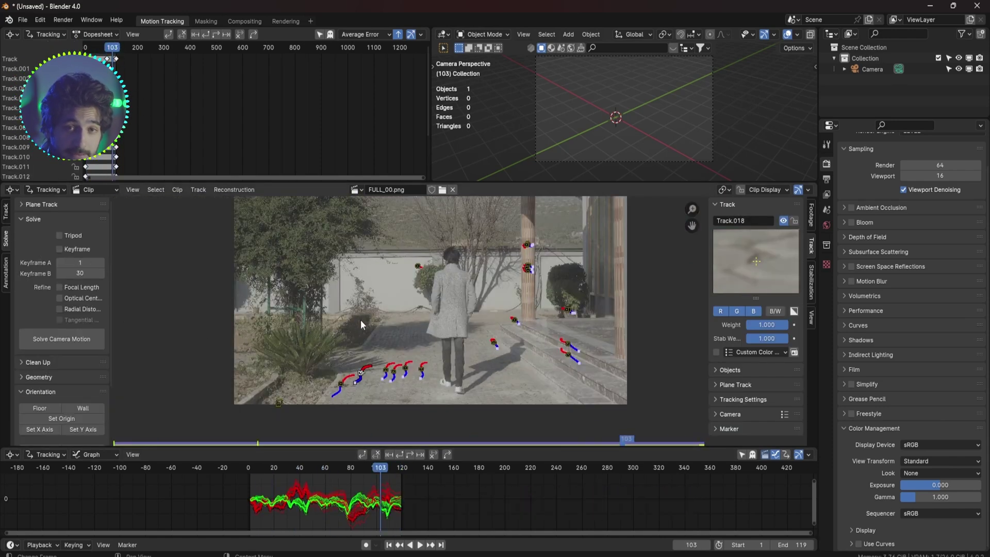
scroll(360, 320, "up", 3)
left_click(60, 249)
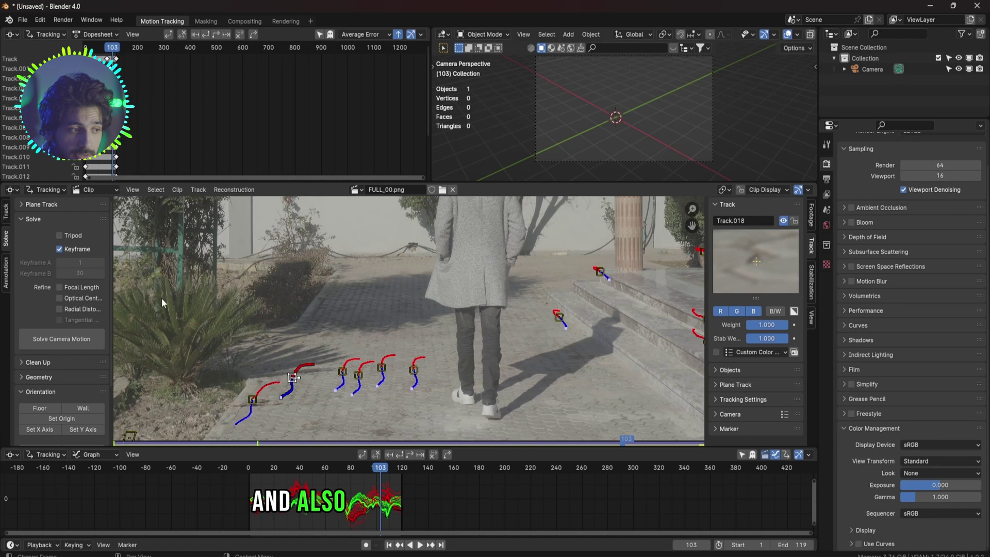
left_click(60, 298)
left_click(60, 309)
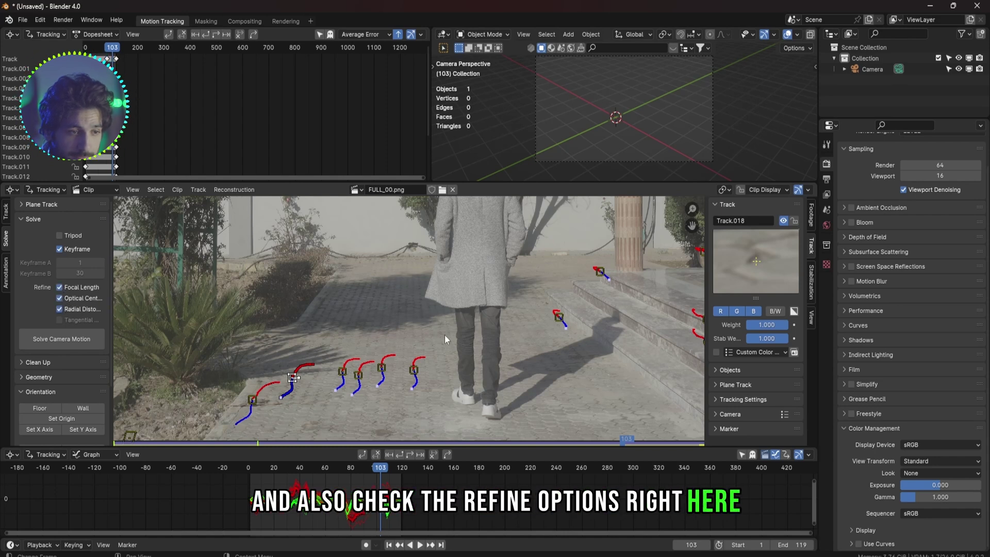
scroll(446, 338, "down", 2)
left_click(70, 342)
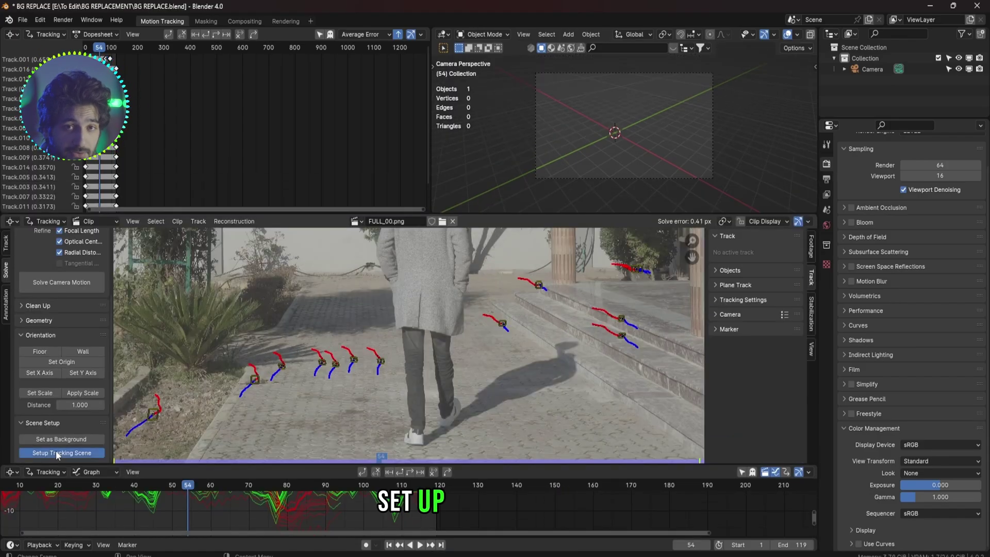
- Set up the tracking scene, make a ground track the origin, and define the floor from ground tracks
left_click(56, 450)
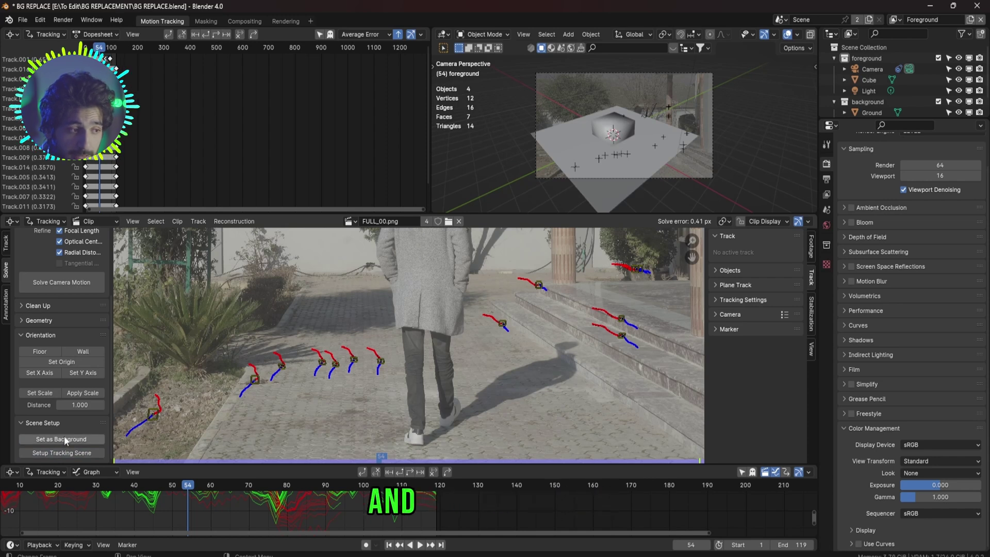
left_click(64, 439)
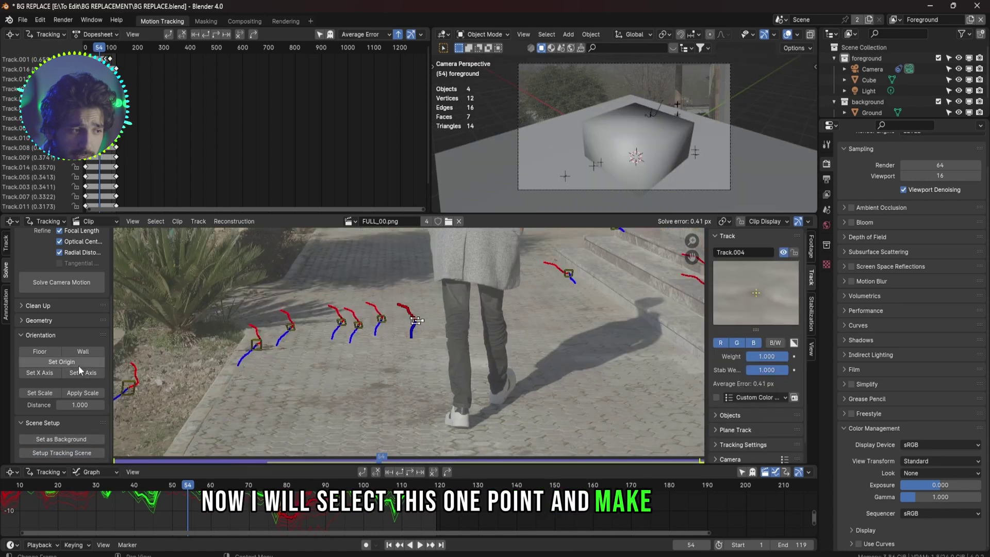
left_click(78, 365)
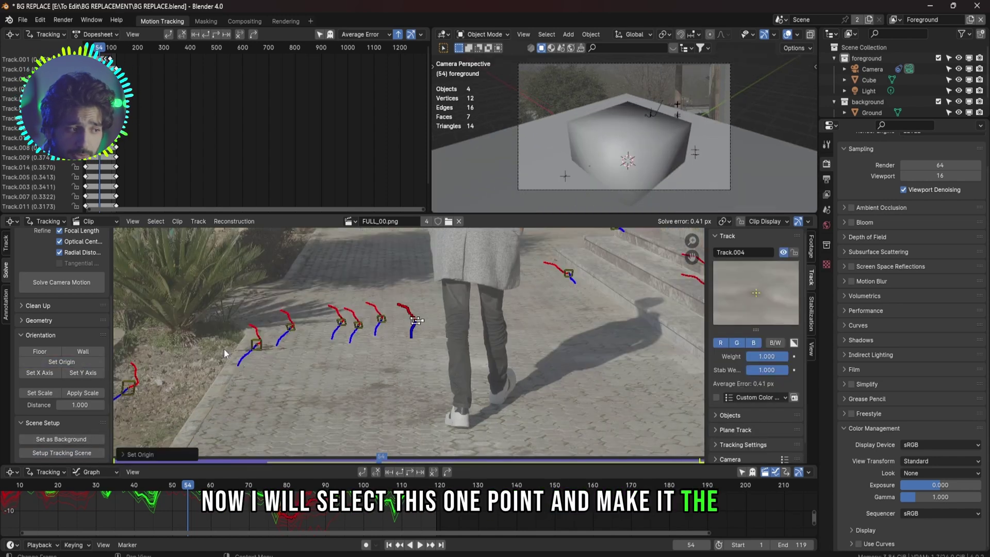
left_click(341, 323)
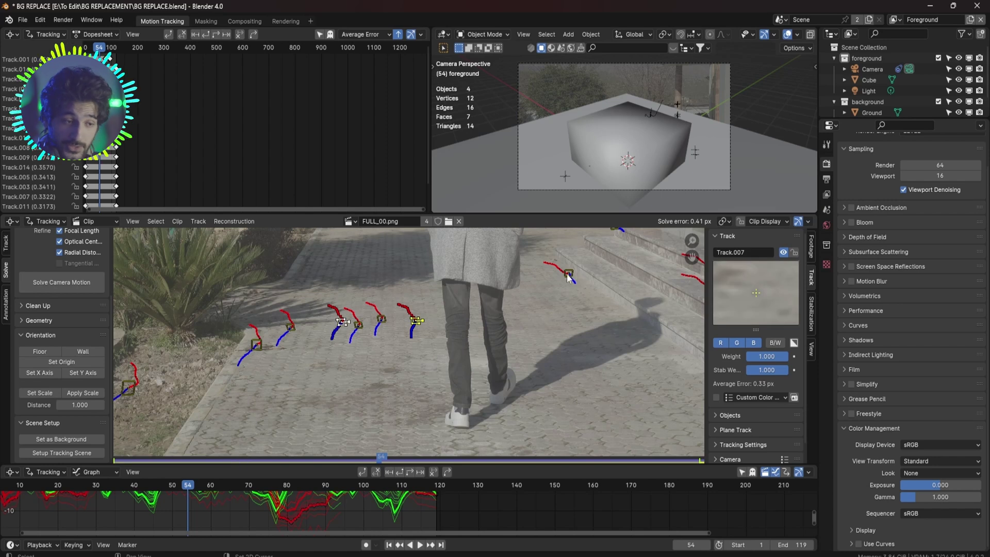
left_click(46, 353)
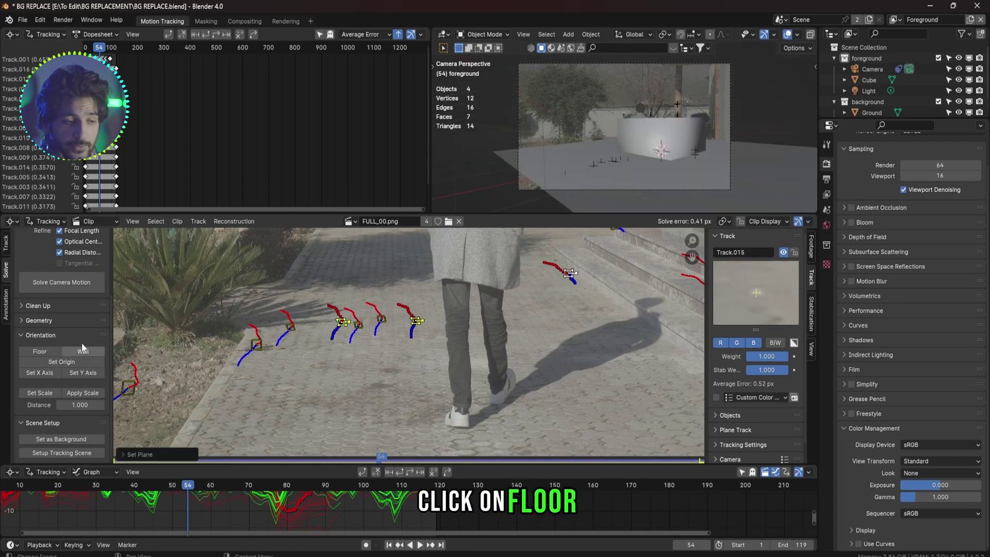
scroll(614, 172, "down", 2)
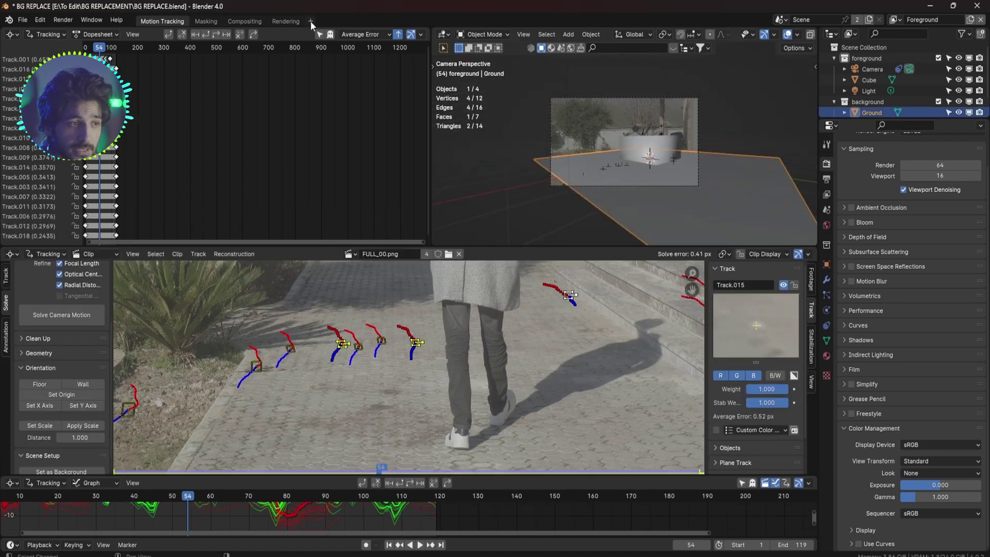
left_click(311, 21)
- Add a General > Layout workspace
mouse_move(287, 41)
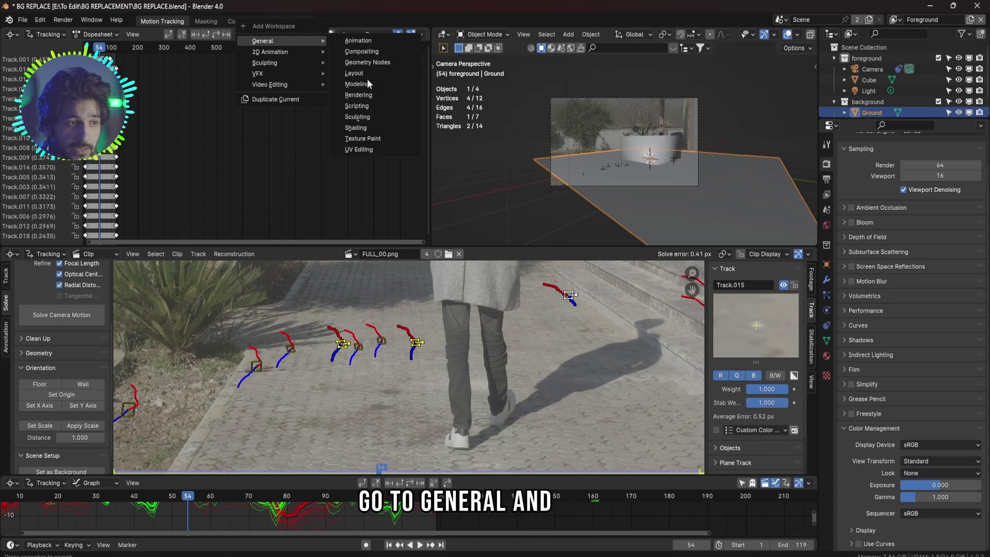
left_click(355, 73)
scroll(448, 247, "down", 4)
scroll(422, 246, "up", 2)
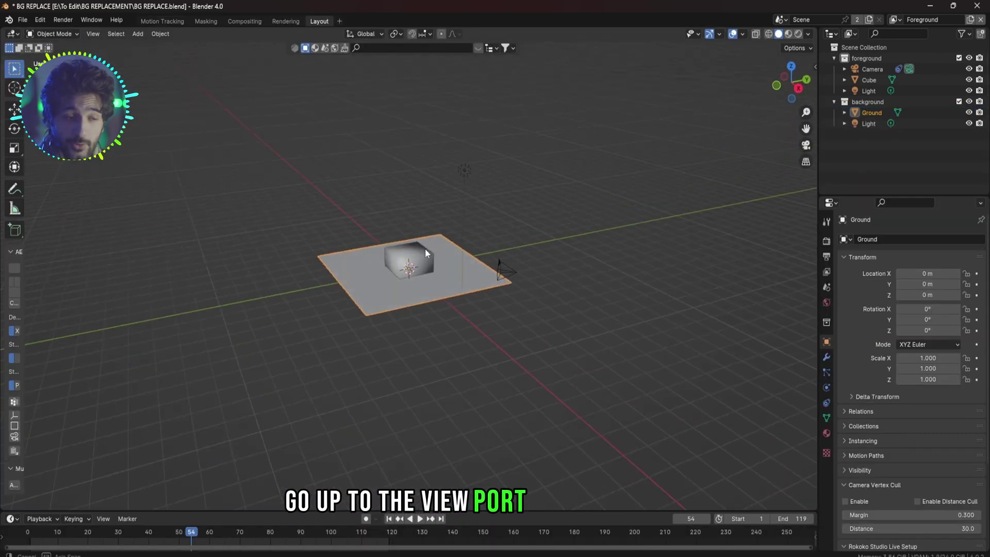
scroll(423, 247, "up", 2)
- Look through the camera, play the clip, and scale the ground plane to fill the view
left_click(743, 34)
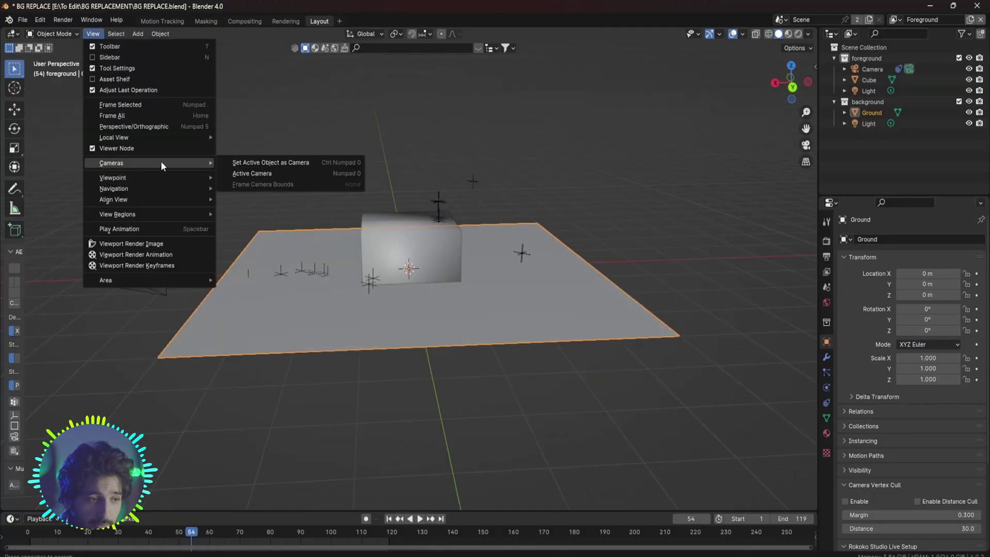
left_click(261, 175)
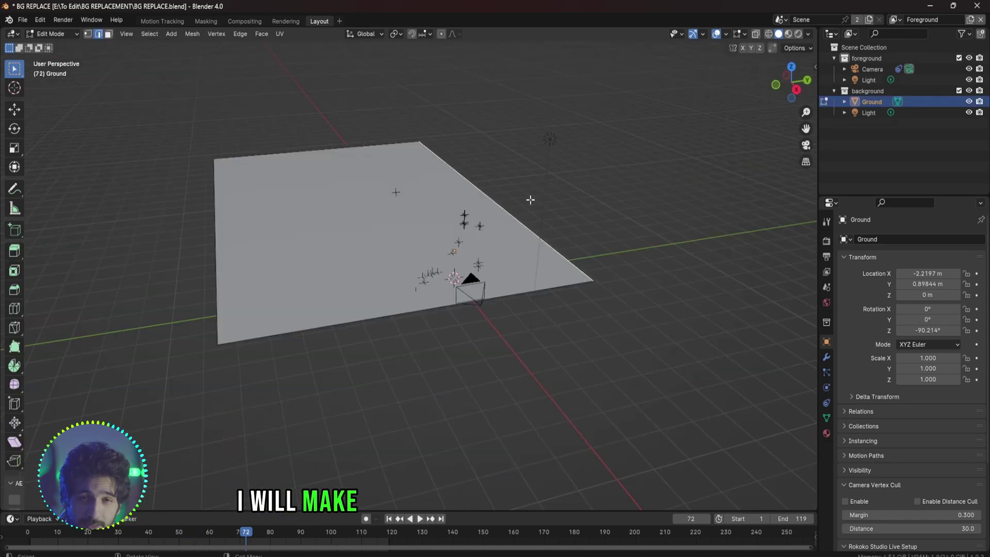
key("KP_0")
key("space")
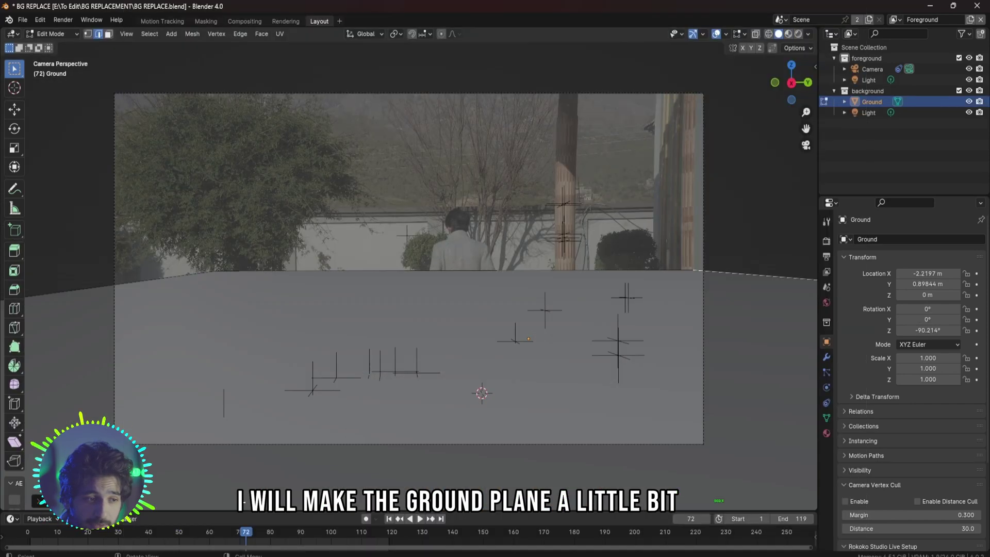
left_click_drag(245, 512, 246, 448)
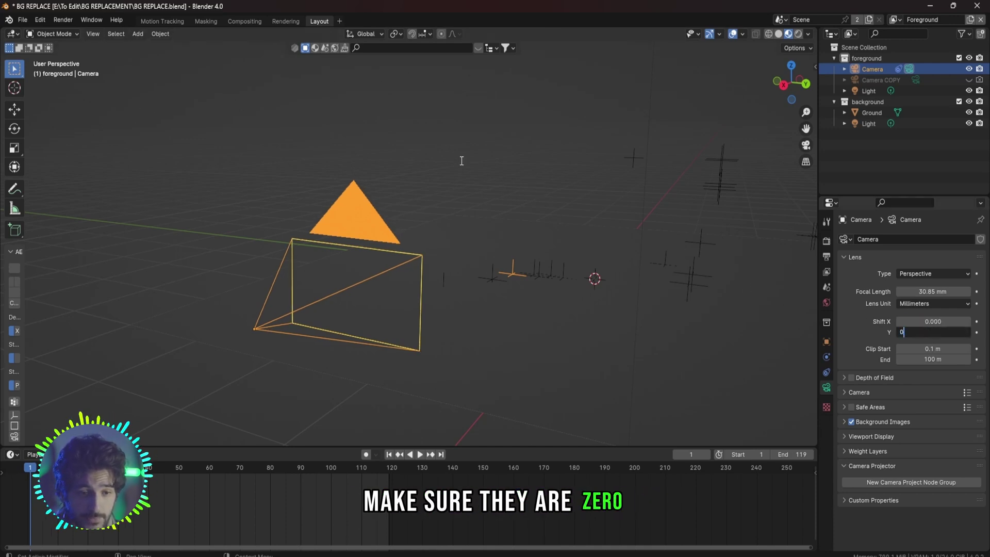
- Import the roto footage SUBJECT_00000 as an image plane
middle_click_drag(460, 164, 500, 237)
scroll(500, 238, "down", 2)
key("shift+a")
mouse_move(463, 197)
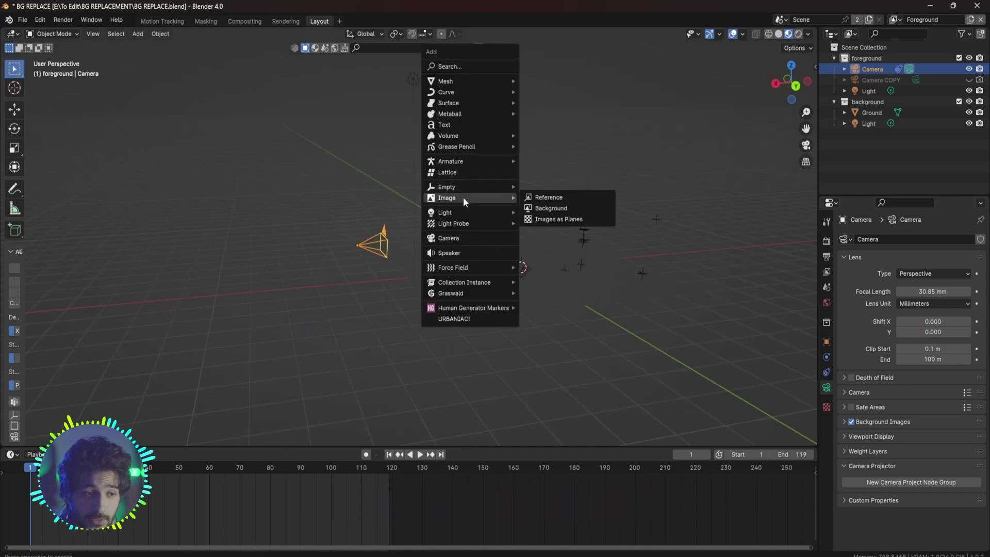
left_click(552, 217)
left_click(656, 414)
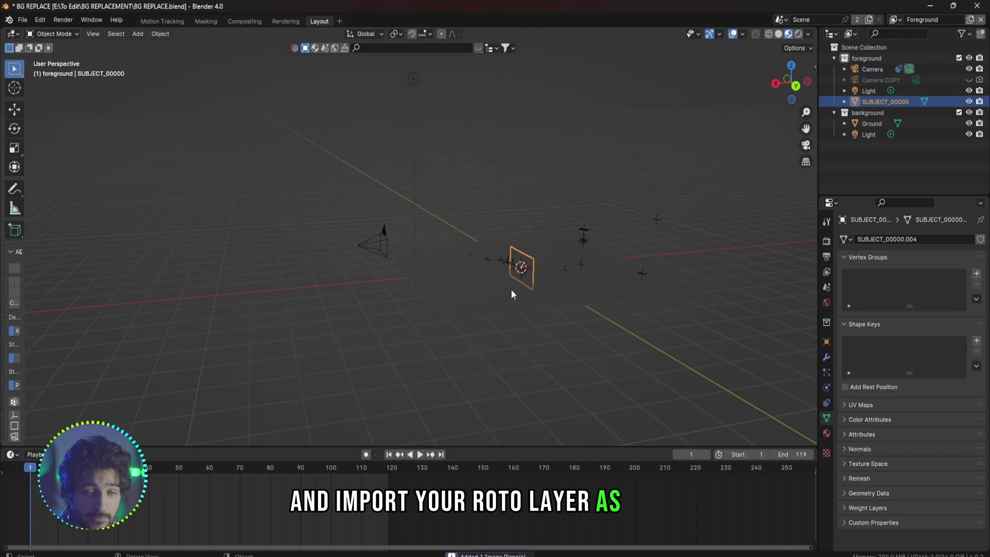
- Copy the camera's location and rotation onto the SUBJECT_00000 plane
scroll(460, 304, "up", 2)
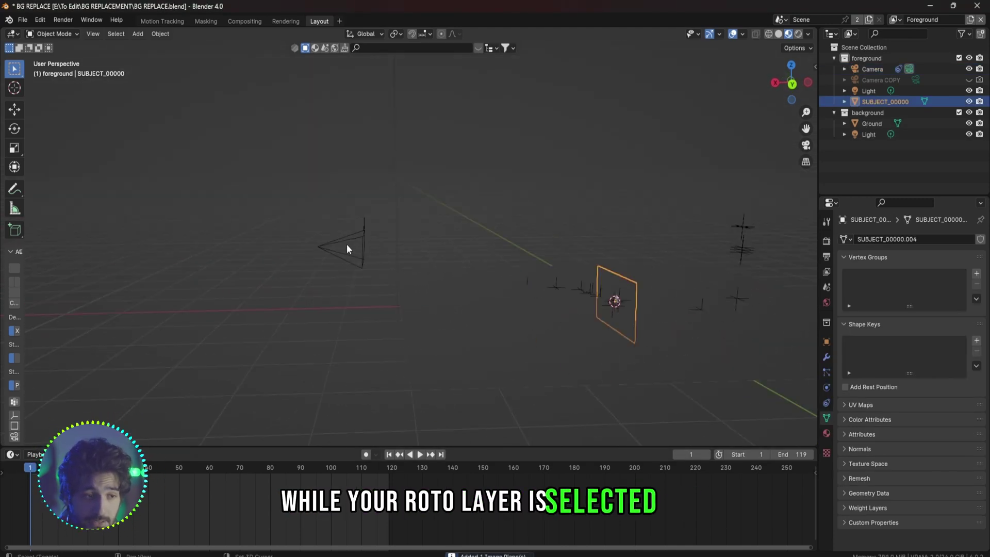
left_click(347, 245, "shift")
key("ctrl+c")
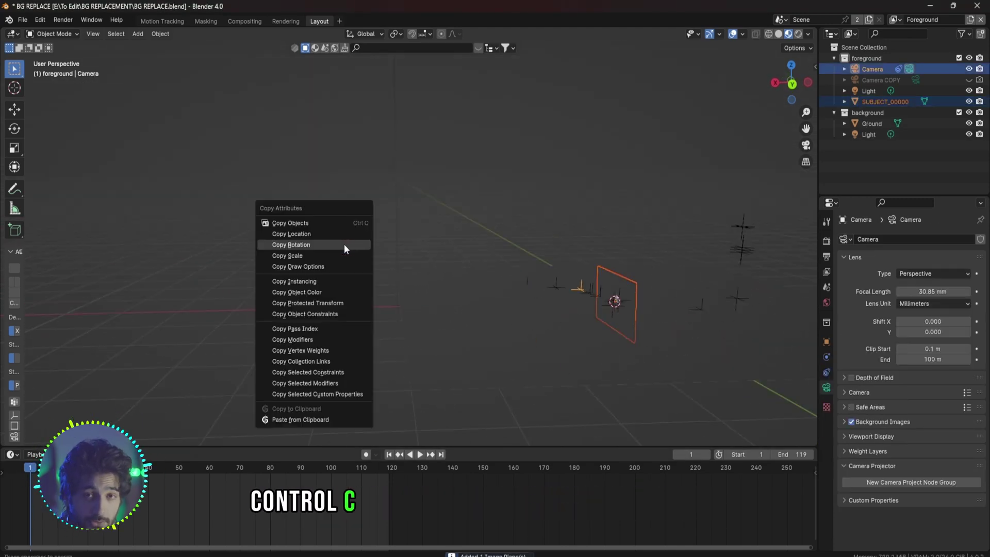
left_click(340, 240)
key("ctrl+c")
left_click(304, 245)
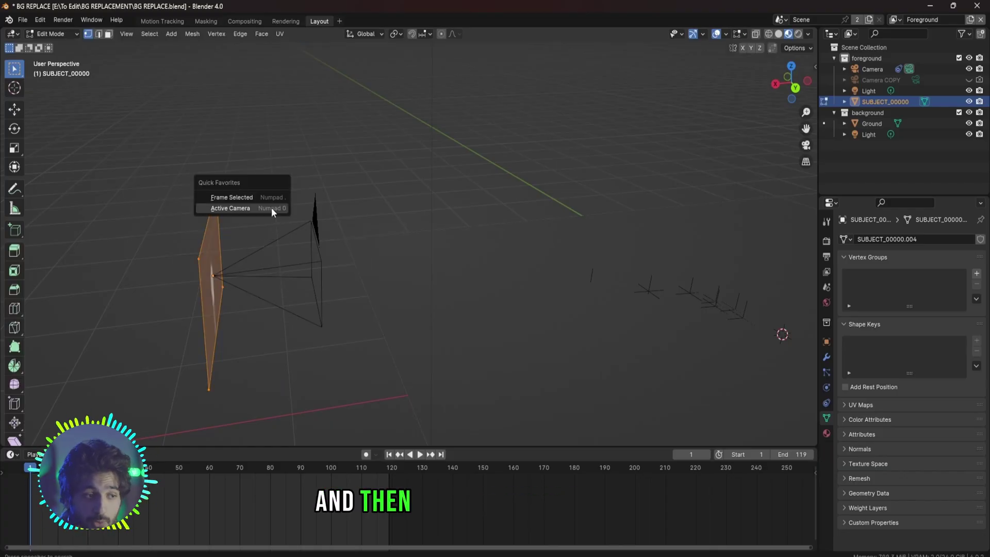
- In camera view, move SUBJECT_00000 back along its local Z axis
left_click(271, 208)
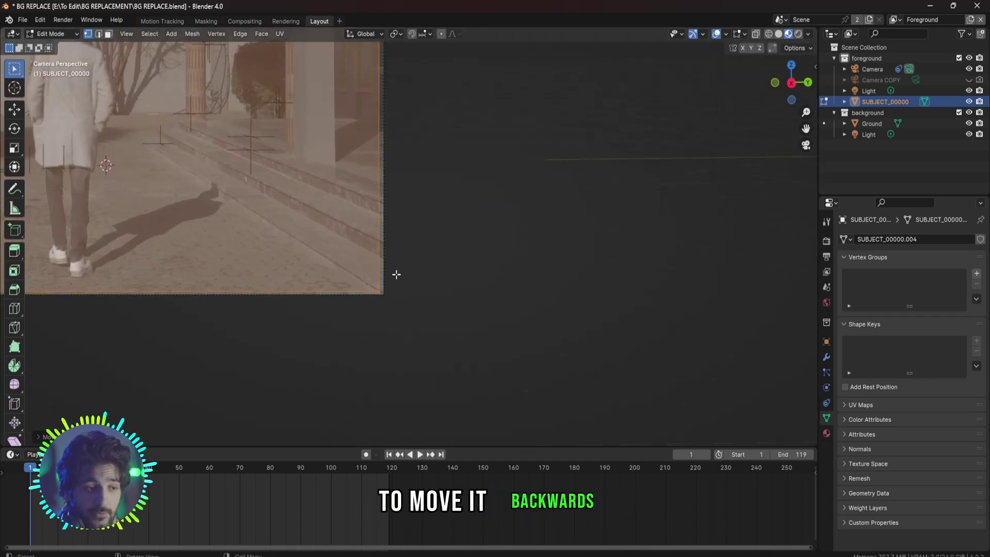
left_click(441, 254)
key("g")
key("z")
key("z")
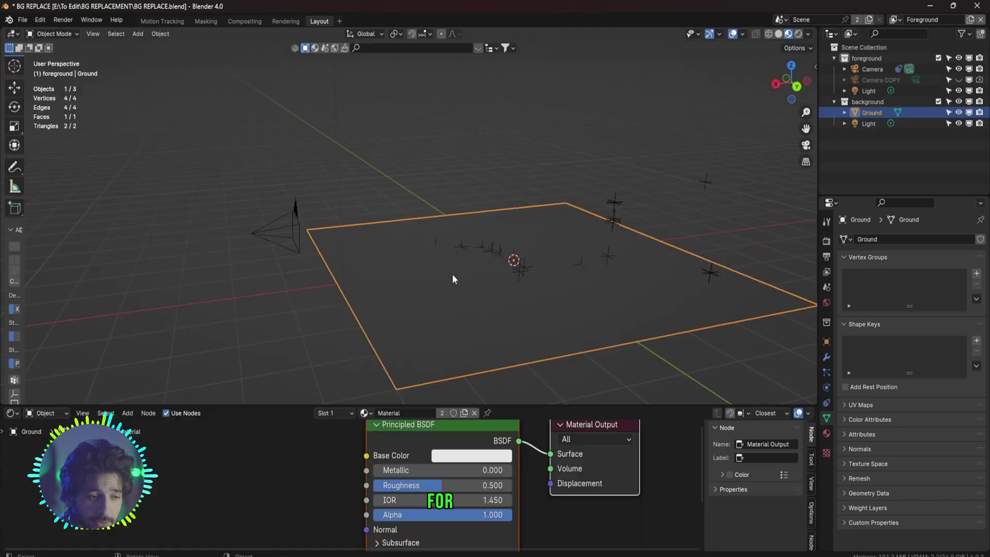
- Add a plane and scale it up into a large floor
key("shift+a")
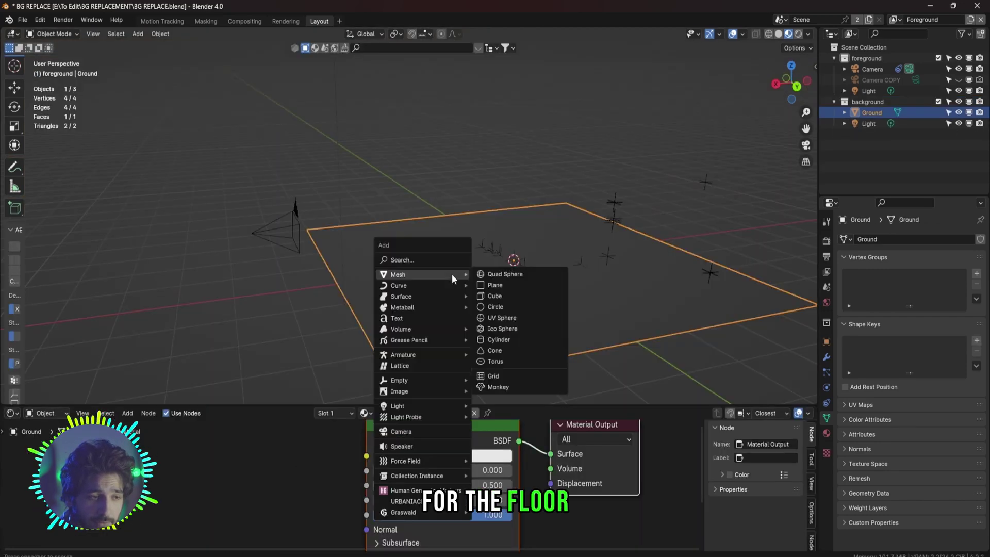
left_click(507, 286)
key("s")
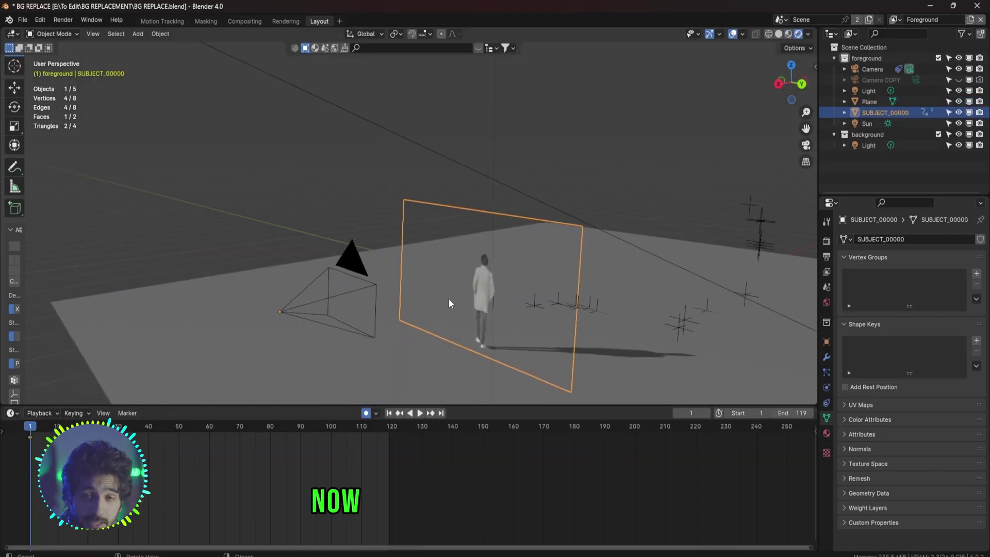
middle_click_drag(448, 298, 342, 286)
- Parent the SUBJECT_00000 image plane to the Camera with Object parenting
left_click(313, 265, "shift")
key("ctrl+p")
left_click(333, 283)
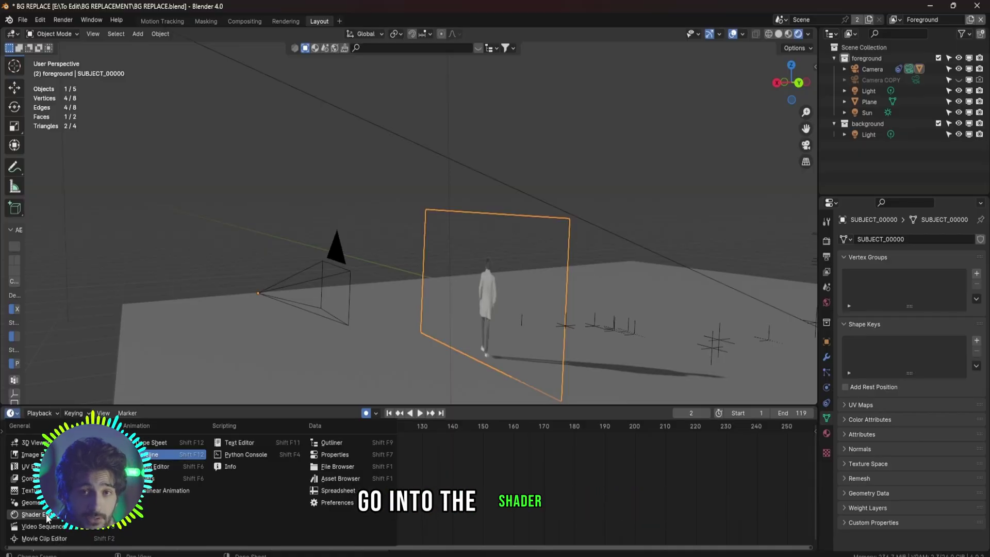
- Set the subject plane's image source to Image Sequence and play the animation to check it
left_click(46, 516)
scroll(280, 472, "up", 2)
left_click(292, 495)
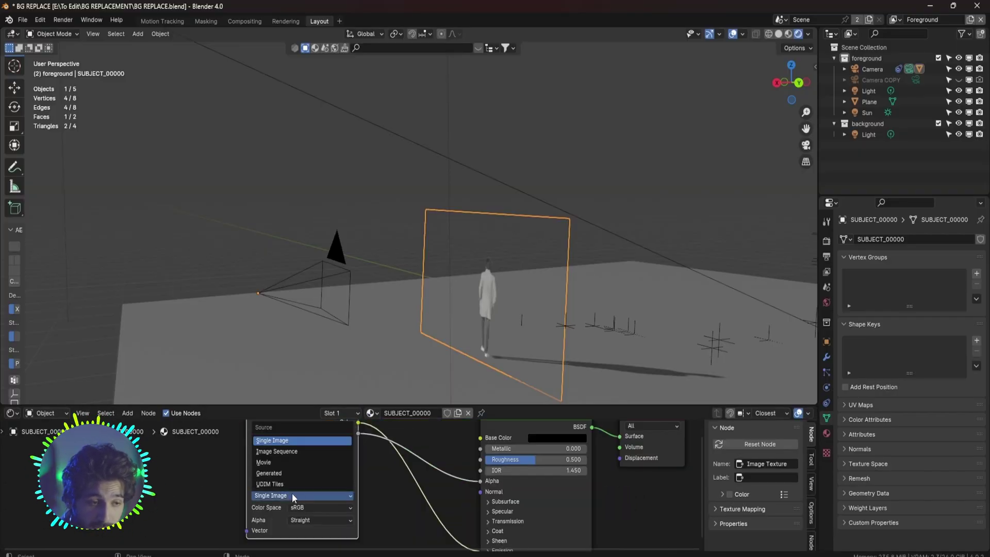
left_click(291, 451)
key("space")
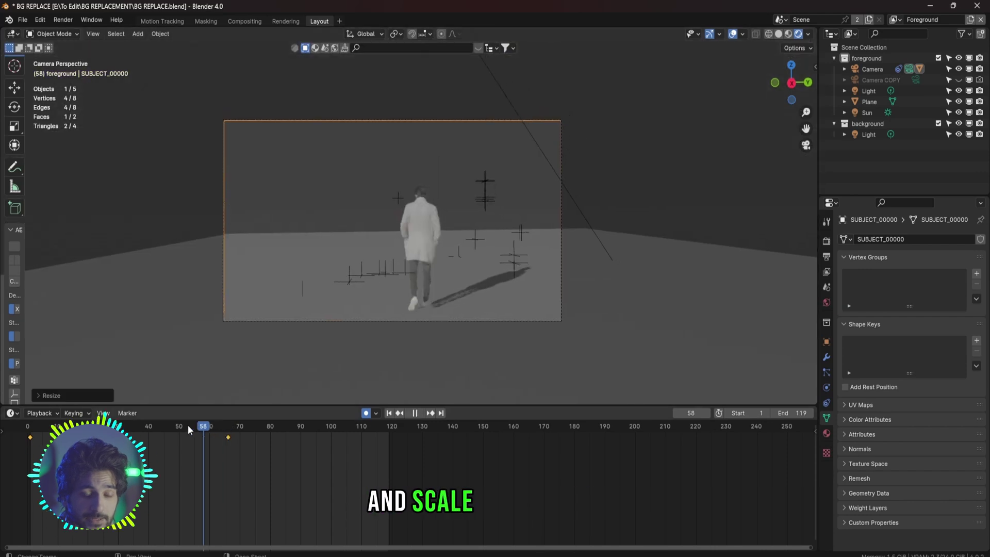
- Rescale the subject plane at the first frame of the walk
scroll(515, 310, "up", 4)
key("s")
left_click(515, 322)
key("space")
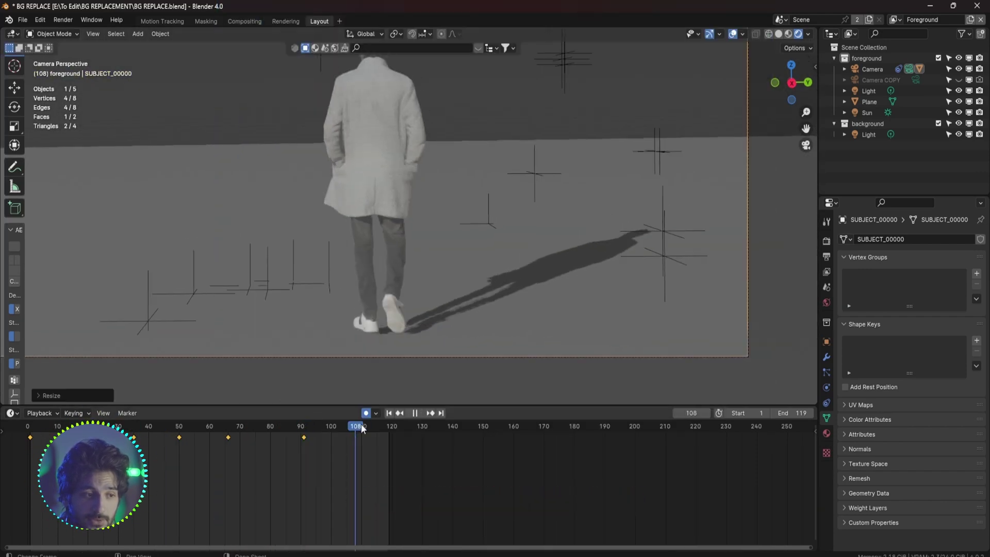
- Rescale and keyframe the subject plane at three later frames of the walk
left_click(342, 426)
key("s")
left_click_drag(342, 425, 388, 432)
left_click(464, 343)
left_click(362, 426)
key("s")
left_click(464, 327)
key("s")
left_click(456, 325)
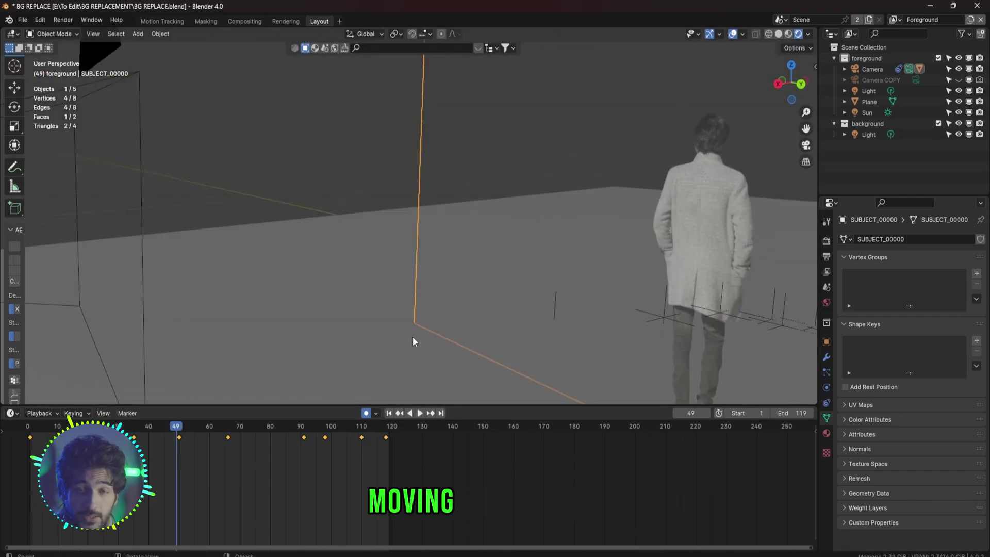
- Stop playback and orbit to a lower angle to inspect the scaled subject plane
middle_click_drag(412, 336, 460, 353)
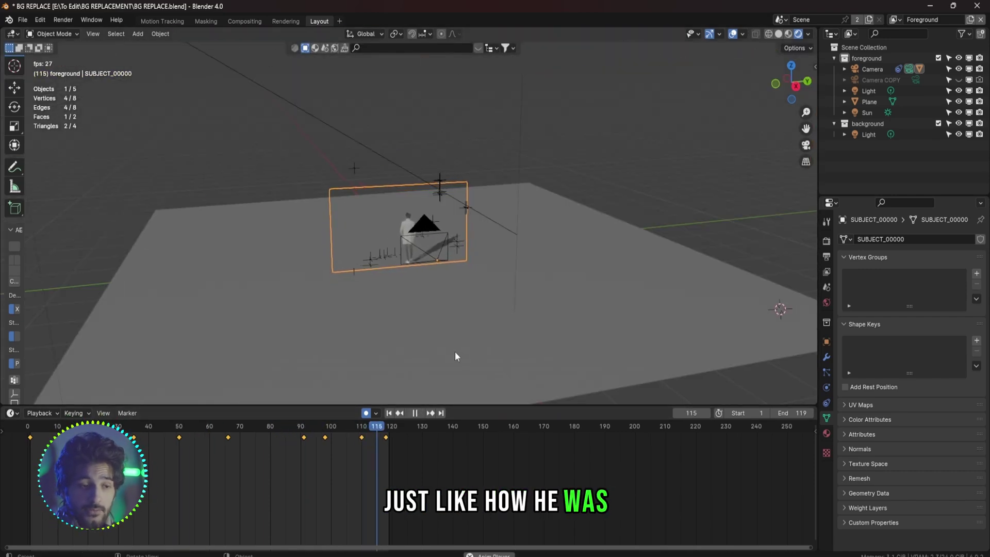
key("space")
middle_click_drag(445, 351, 454, 322)
scroll(416, 325, "up", 2)
left_click(11, 413)
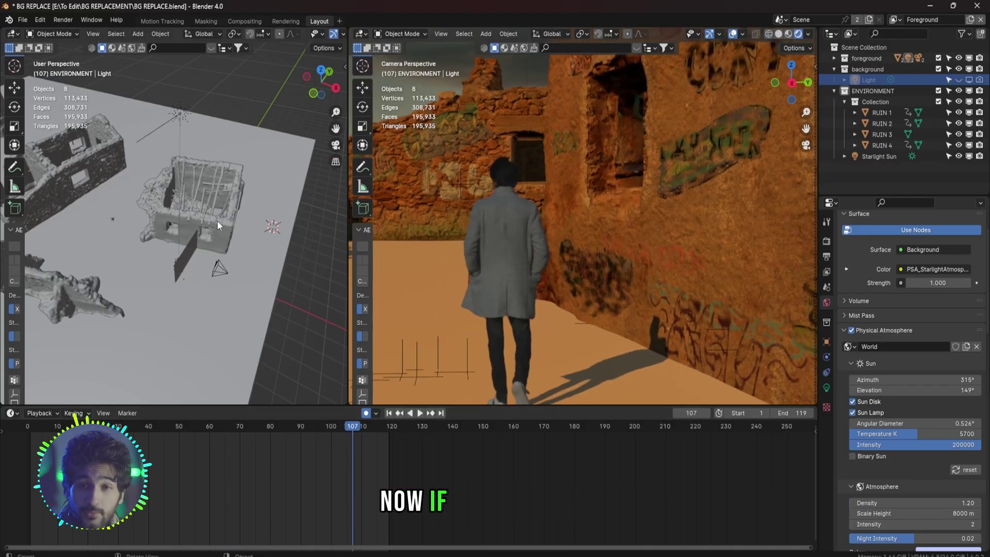
- Link the subject's Image Texture Color to Base Color and move the RUIN 3.001 rock
key("space")
left_click(219, 222)
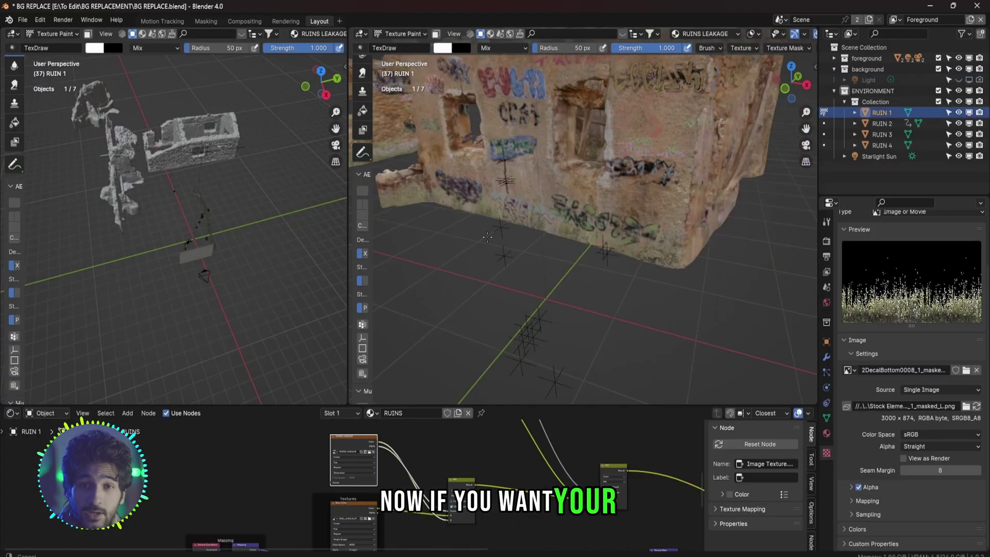
mouse_move(515, 206)
middle_mouse_down()
mouse_move(513, 259)
mouse_move(674, 214)
mouse_move(515, 208)
middle_mouse_up()
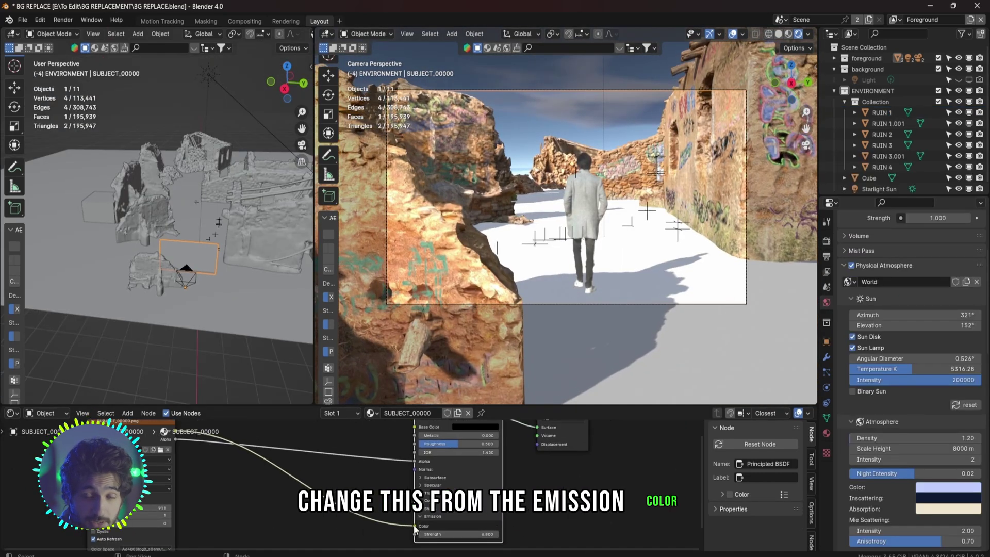
left_click_drag(175, 458, 415, 455)
scroll(464, 490, "up", 2)
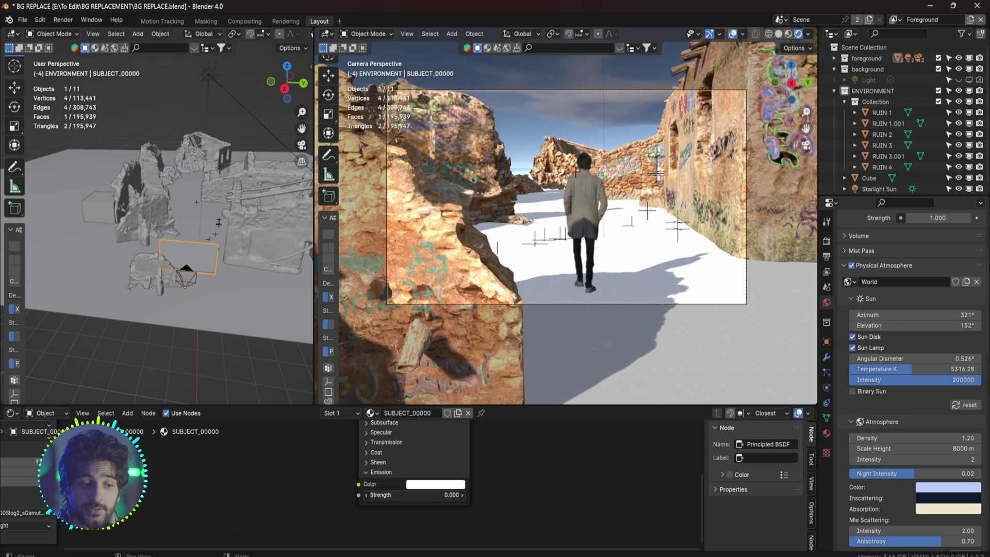
key("g")
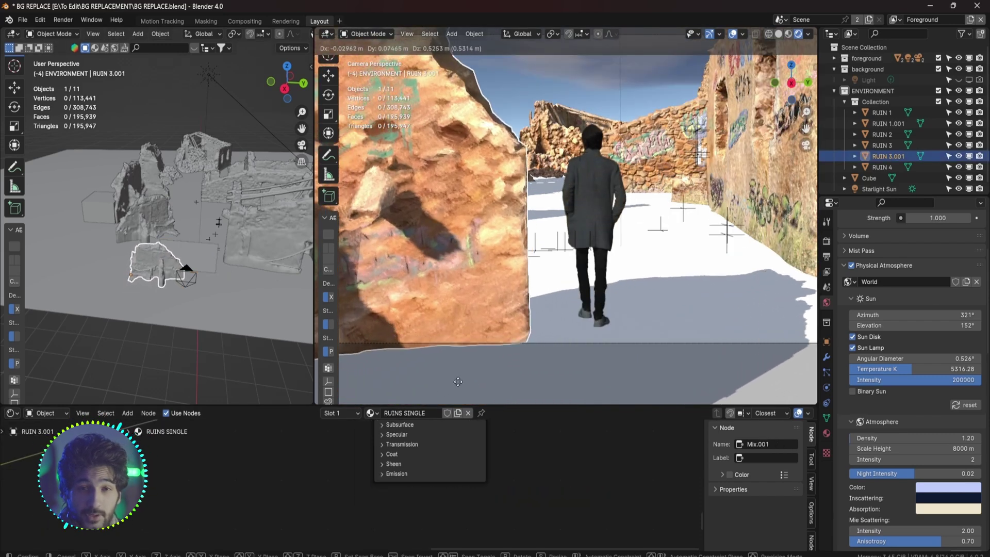
left_click(494, 119)
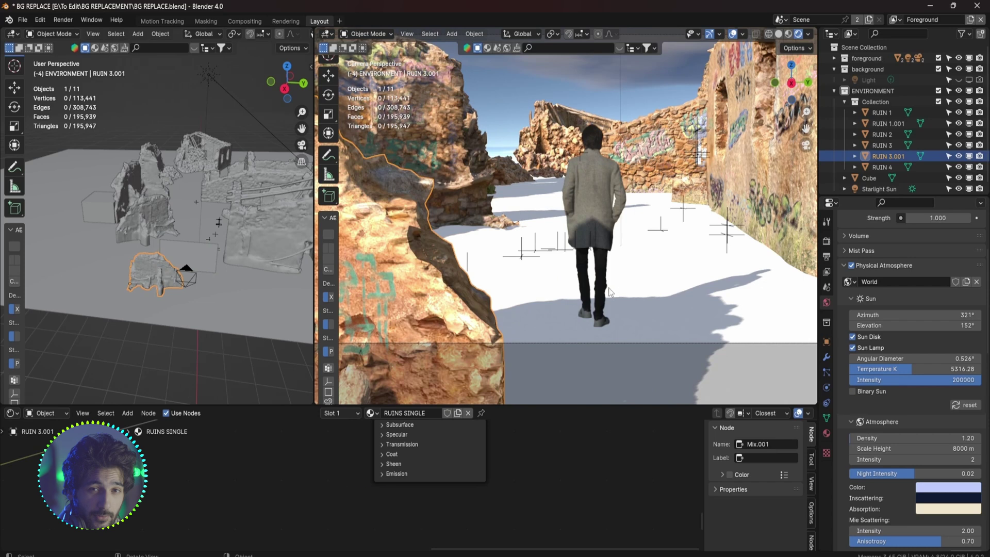
- Insert an RGB Curves node between the subject image and shader, raising the curve to brighten it
scroll(617, 228, "up", 4)
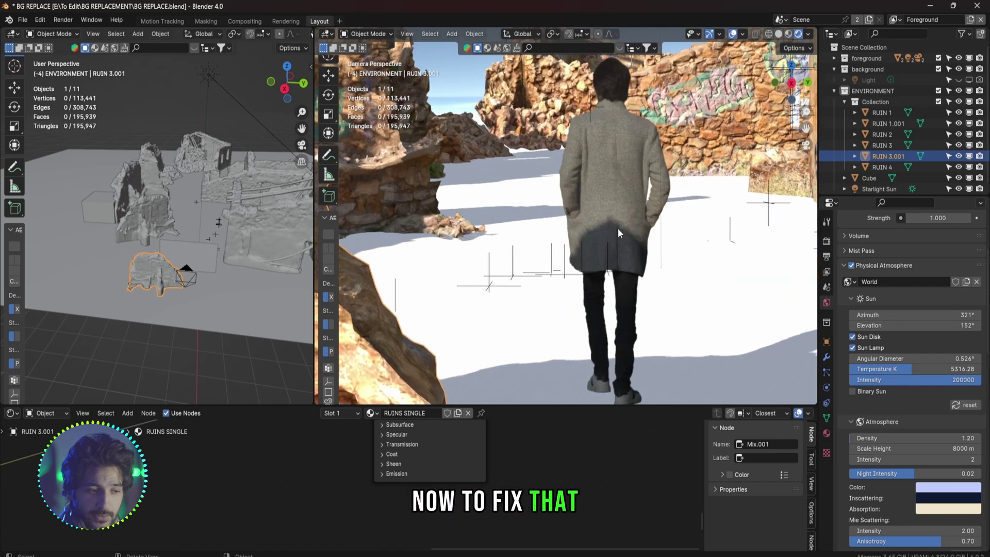
left_click(481, 194)
key("shift+a")
type("cur")
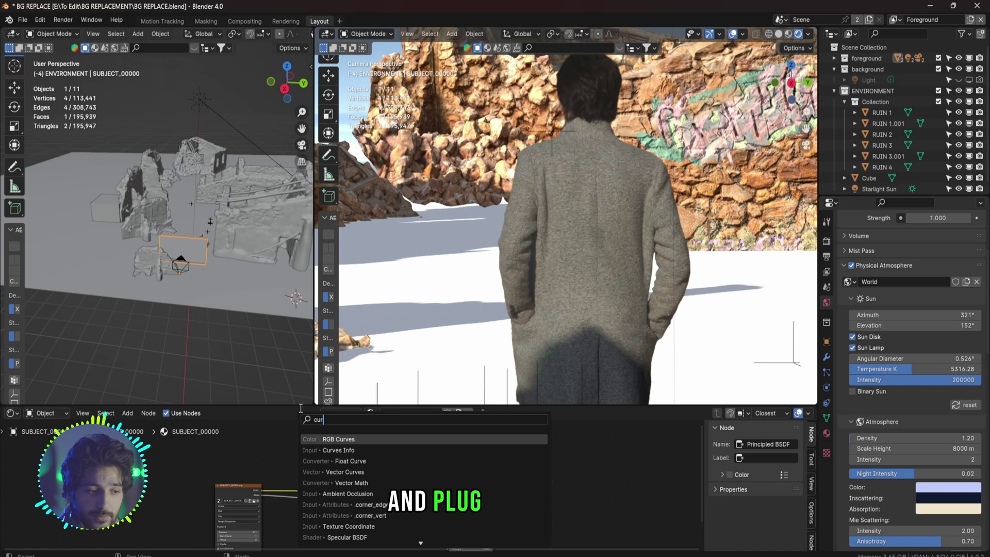
type("v")
left_click(342, 438)
left_click(397, 469)
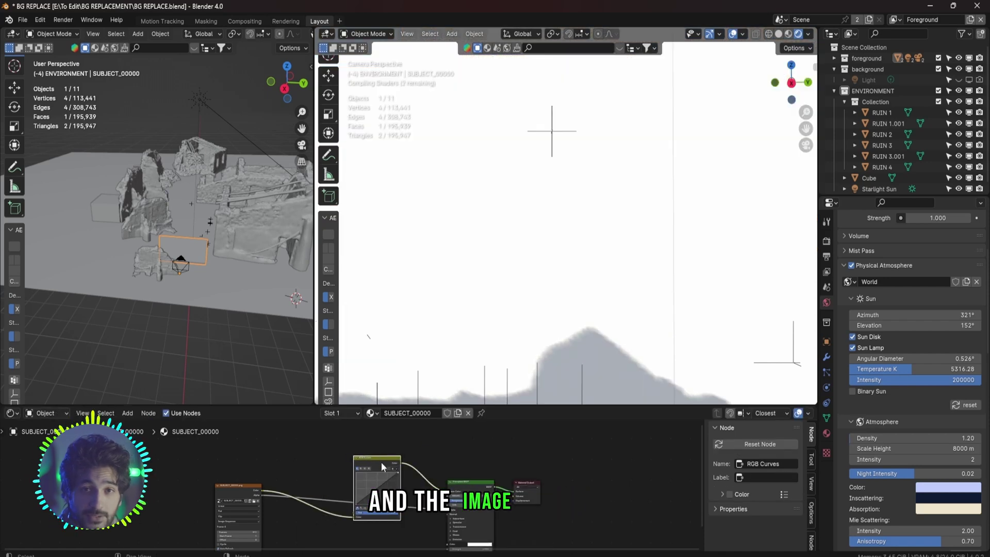
scroll(397, 475, "up", 3)
left_click_drag(392, 467, 395, 473)
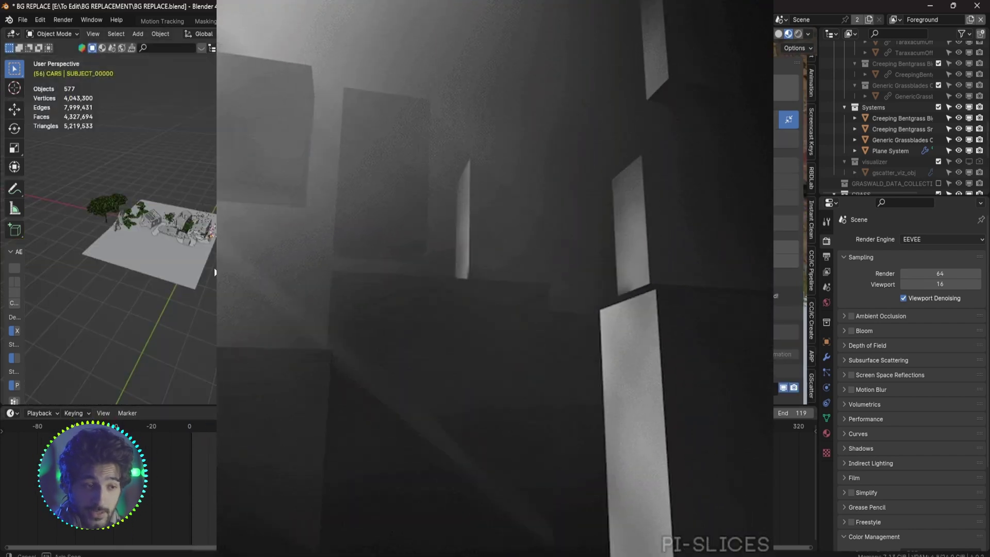
- Add a cube, enlarge it and move it vertically to enclose the scene
key("shift+a")
left_click(255, 209)
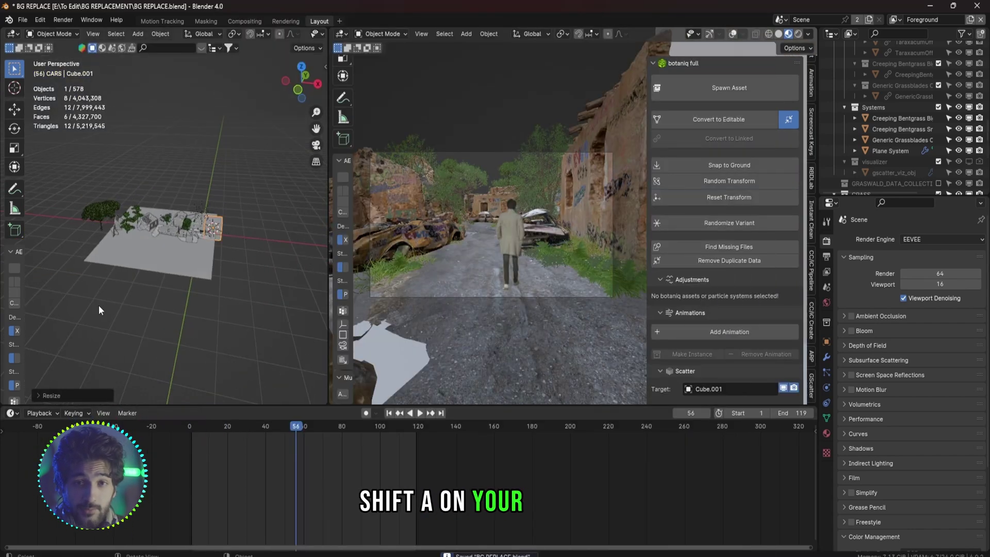
key("s")
key("g")
key("shift+z")
middle_click_drag(125, 255, 173, 200)
key("z")
left_click(173, 200)
scroll(165, 217, "up", 2)
- Give the cube a new material in the Shader Editor and rename it VOLUMETRICS
left_click(11, 413)
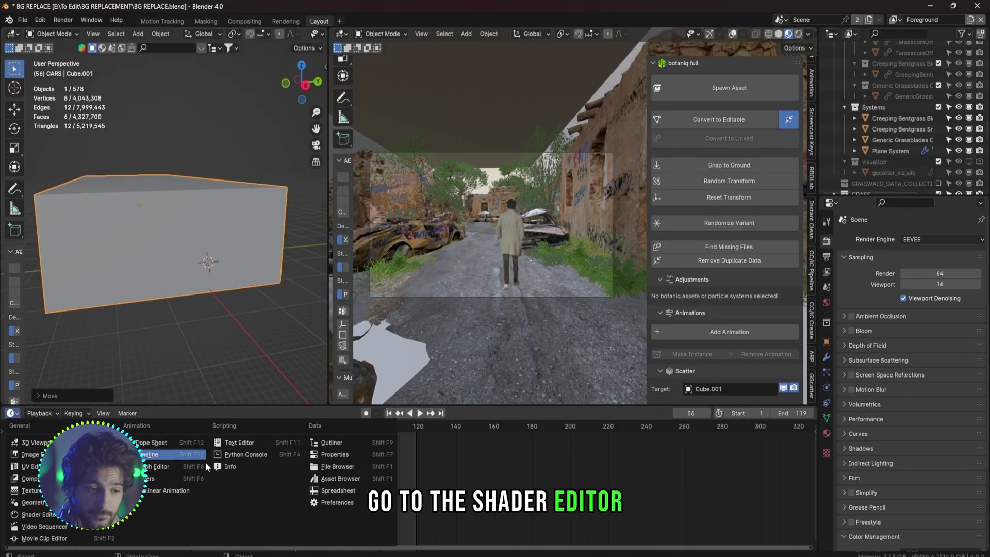
key("shift+F3")
left_click(410, 415)
key("KP_Decimal")
key("F2")
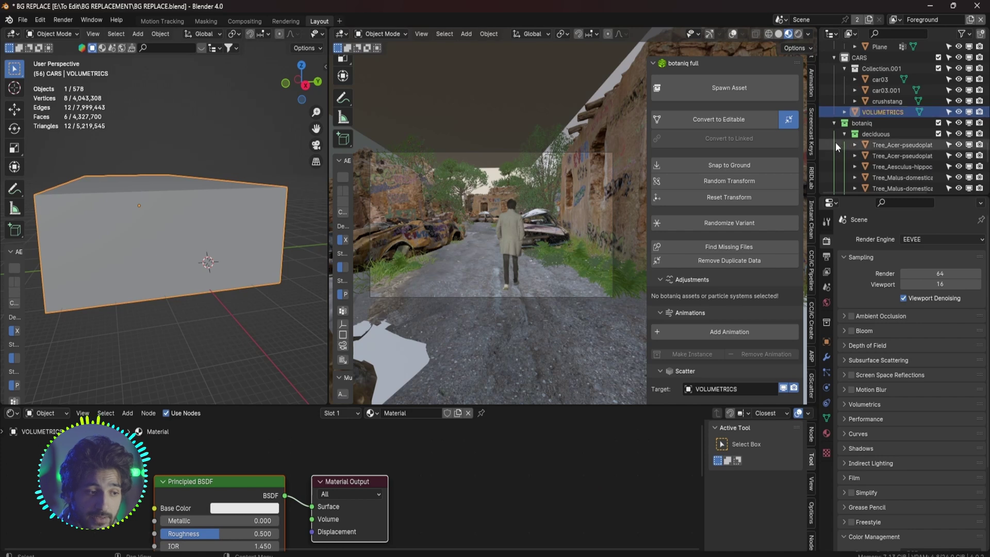
- Replace the Principled BSDF with a Volume Scatter node plugged into the material's Volume
left_click(263, 481)
key("x")
key("shift+a")
left_click(218, 436)
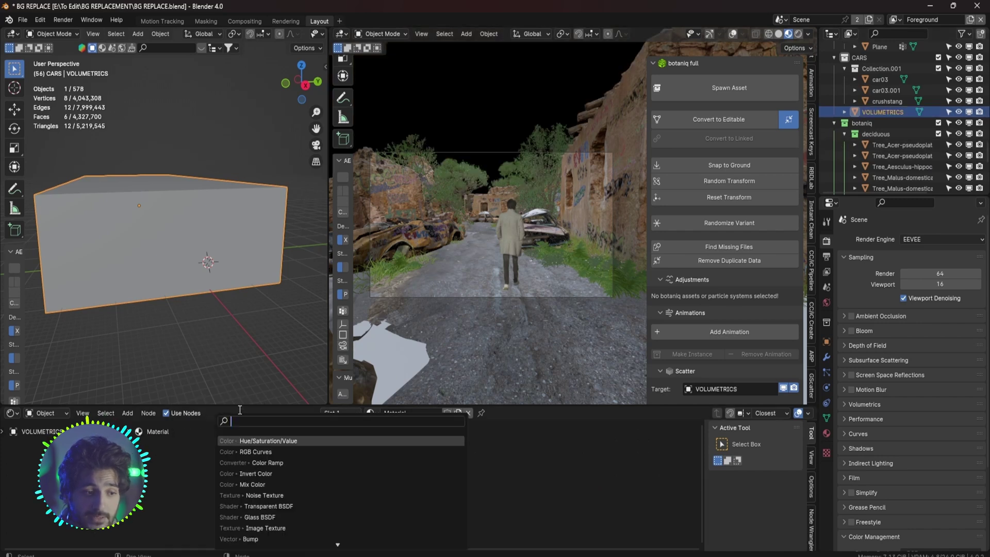
type("scatter")
key("Return")
left_click(268, 444)
left_click_drag(315, 455, 359, 472)
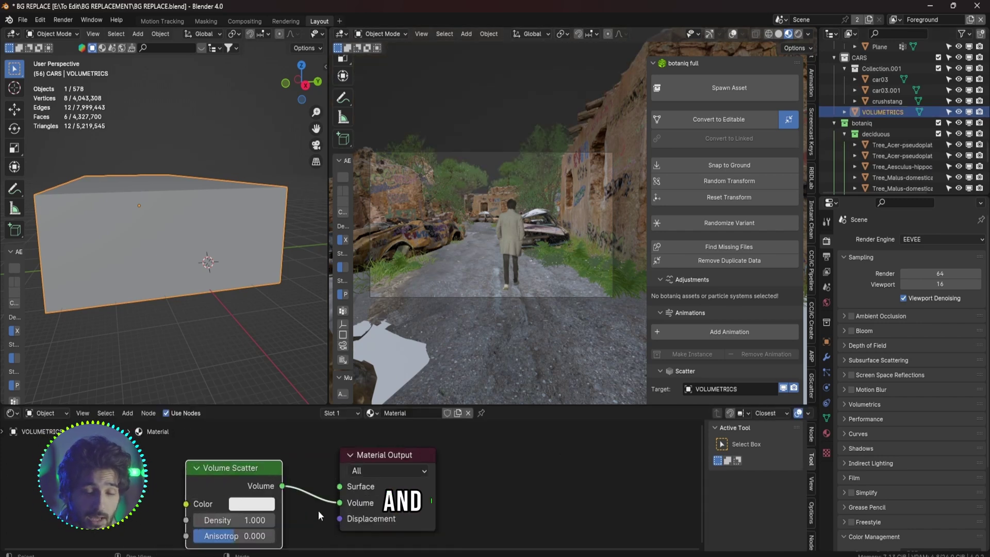
scroll(359, 472, "up", 2)
- Set the Volume Scatter density to 0.005
left_click_drag(258, 479, 206, 478)
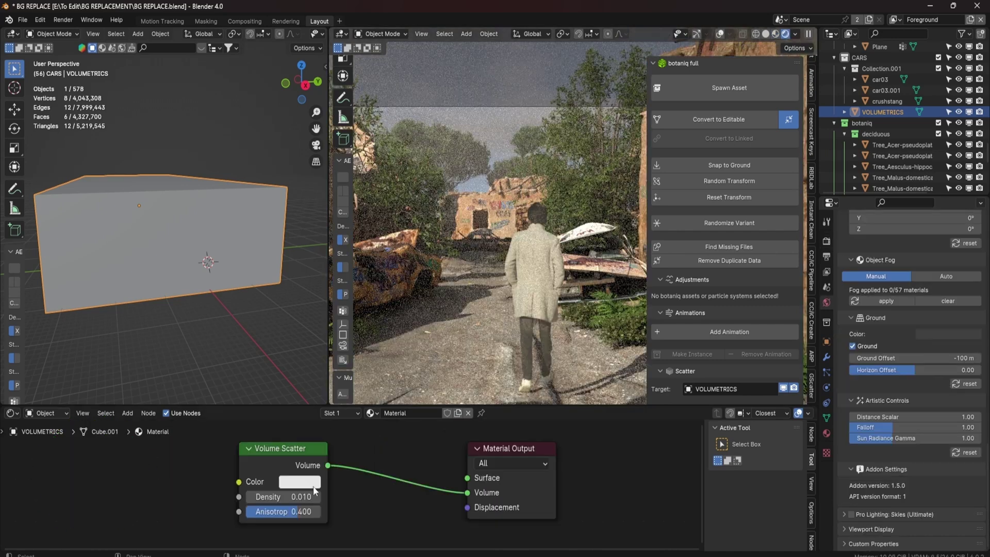
double_click(303, 493)
type("0.005")
key("Return")
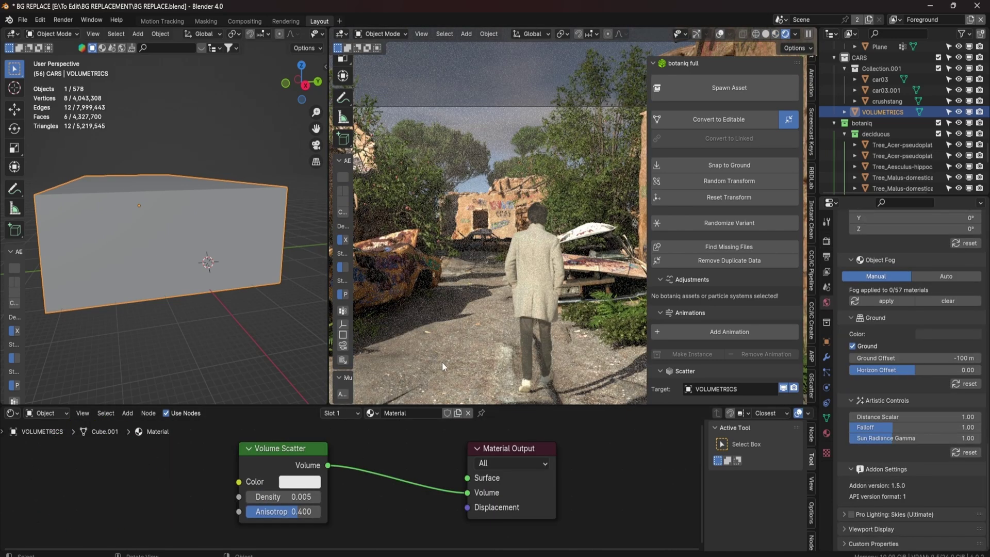
- Select the camera and turn on Depth of Field in its camera properties
key("Return")
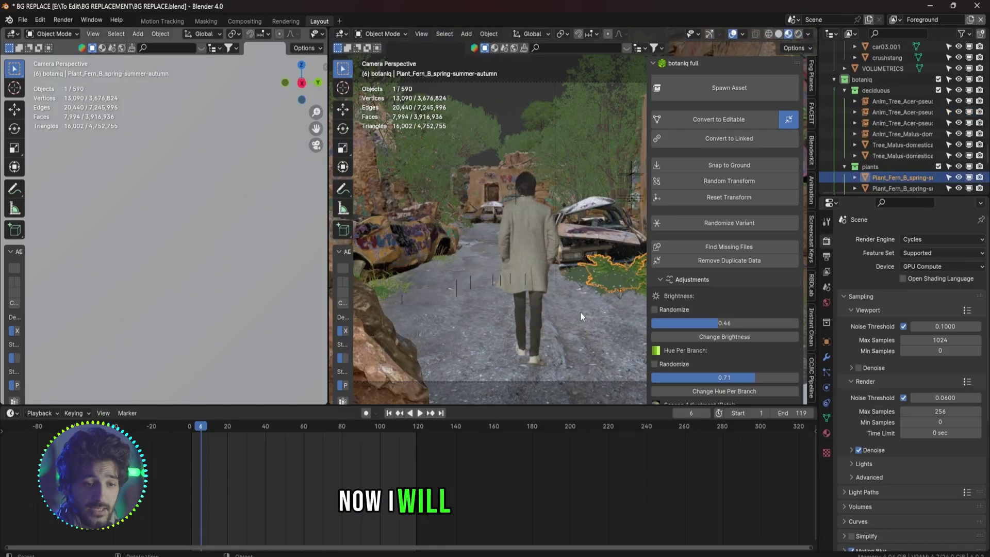
scroll(534, 305, "down", 3)
left_click(562, 296)
scroll(563, 294, "up", 4)
scroll(577, 248, "up", 2)
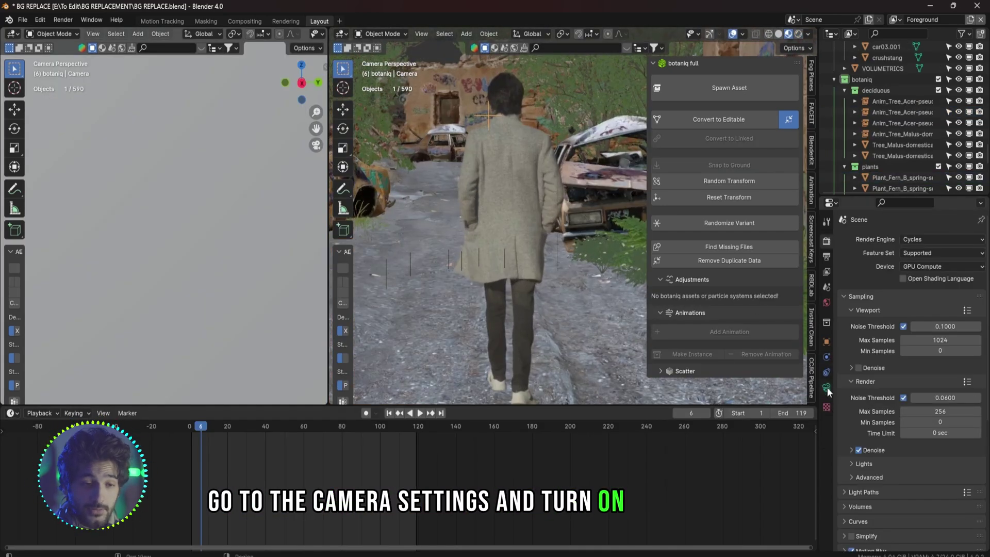
left_click(826, 387)
left_click(870, 377)
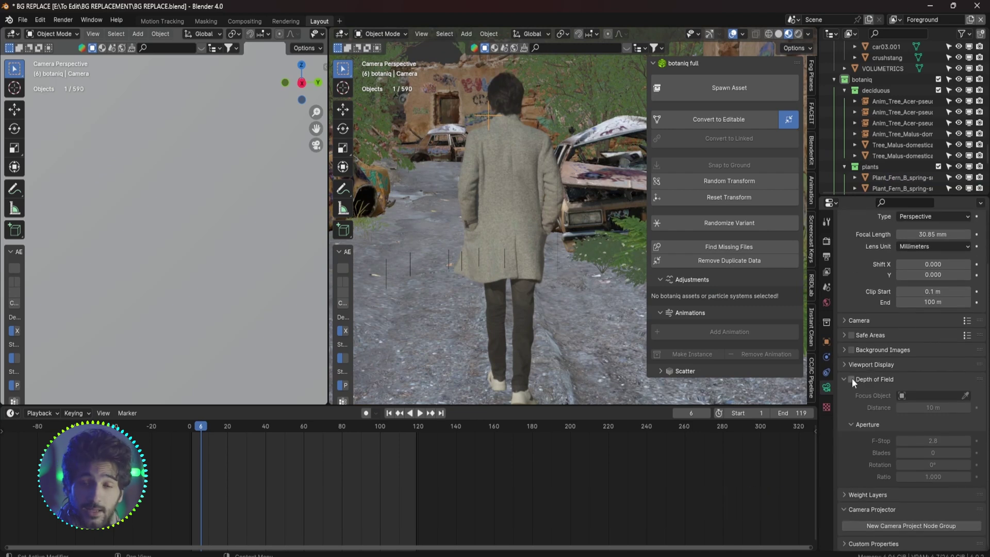
left_click(852, 379)
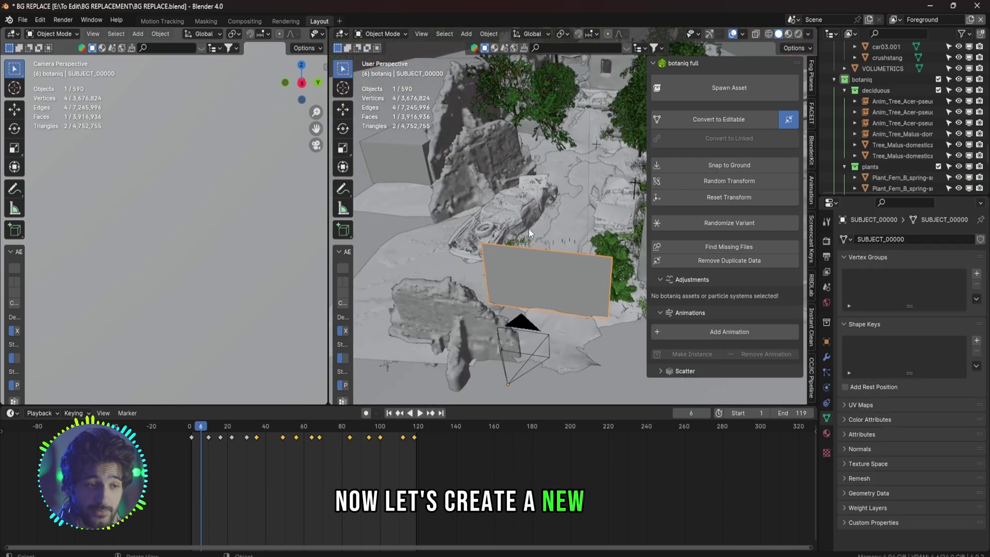
- Add an Empty parented to the subject plane and make it the camera's focus object
middle_click_drag(528, 228, 512, 230)
key("shift+a")
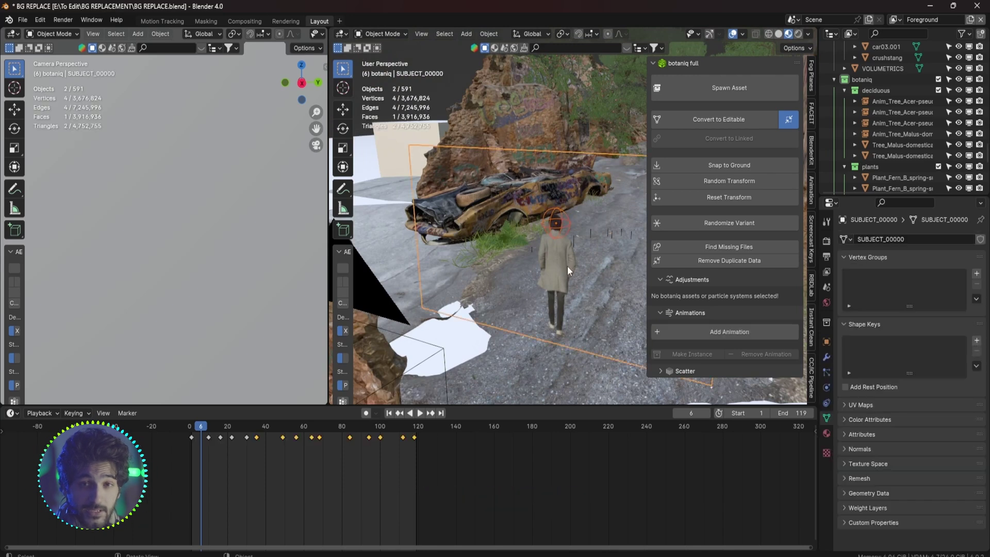
key("ctrl+p")
left_click(554, 266)
left_click(409, 336)
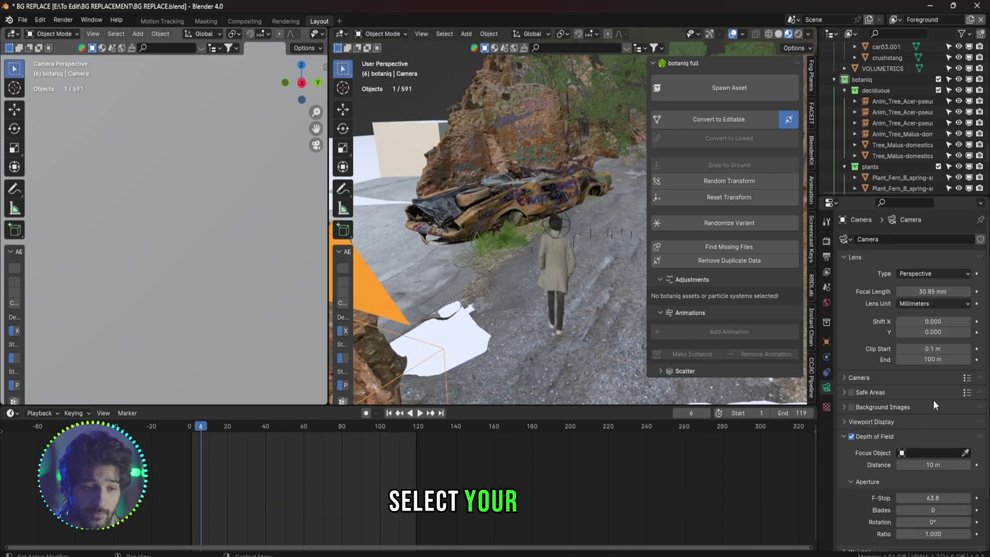
left_click(546, 224, "alt")
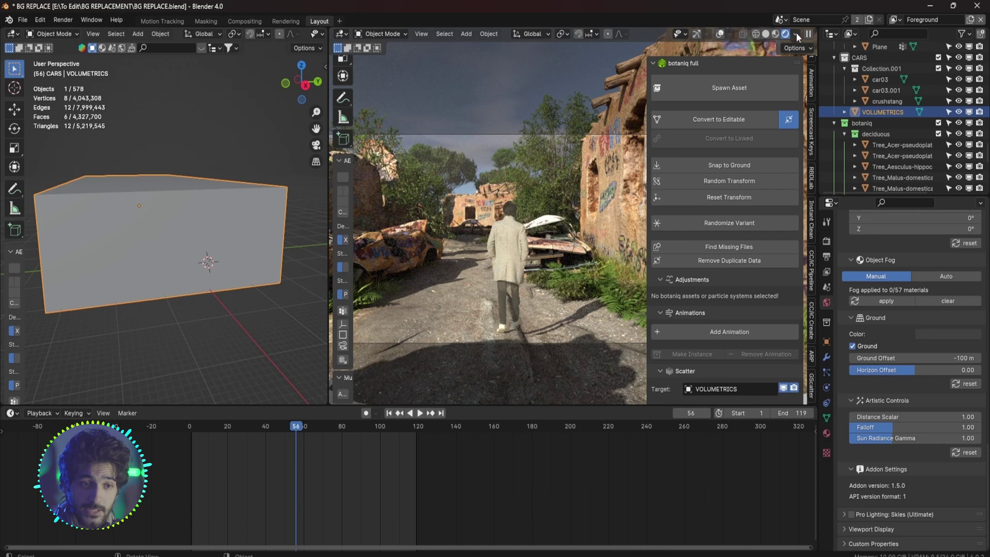
- Enable the Mist render pass in the View Layer and preview Mist in the viewport
left_click(796, 34)
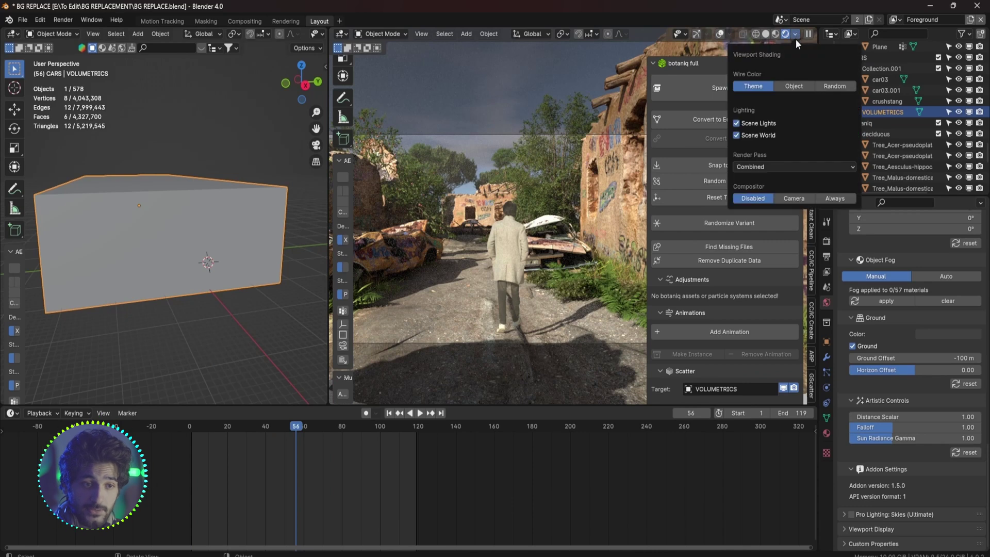
left_click(794, 166)
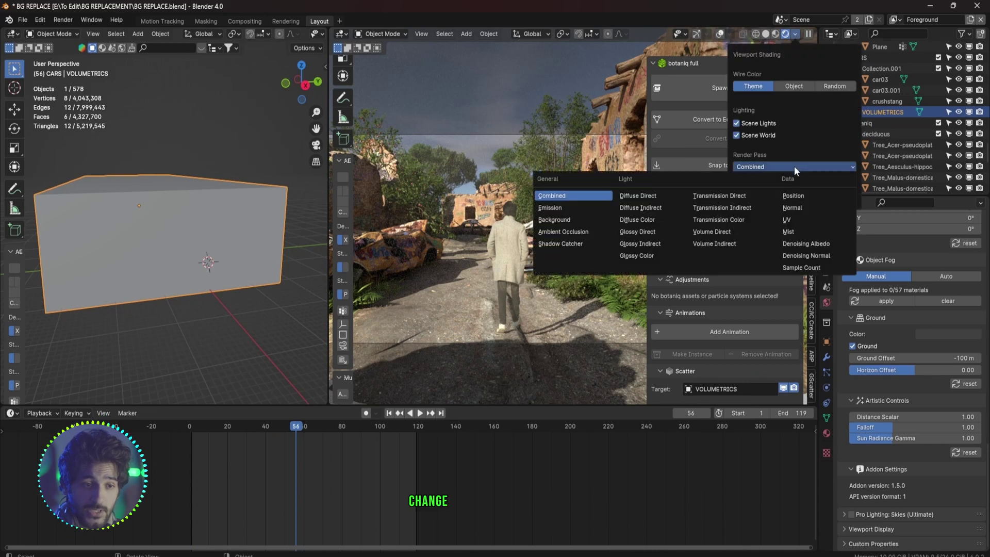
left_click(786, 231)
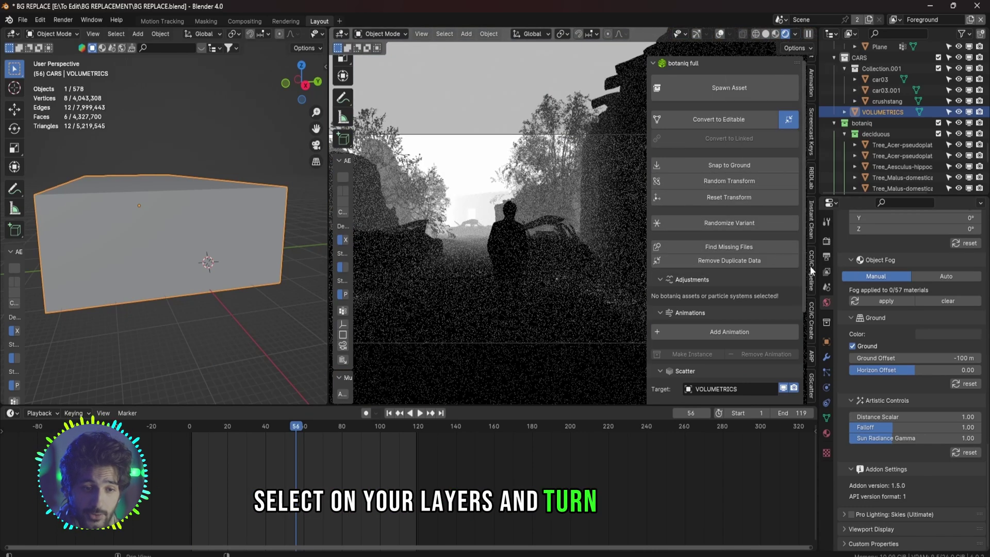
left_click(826, 272)
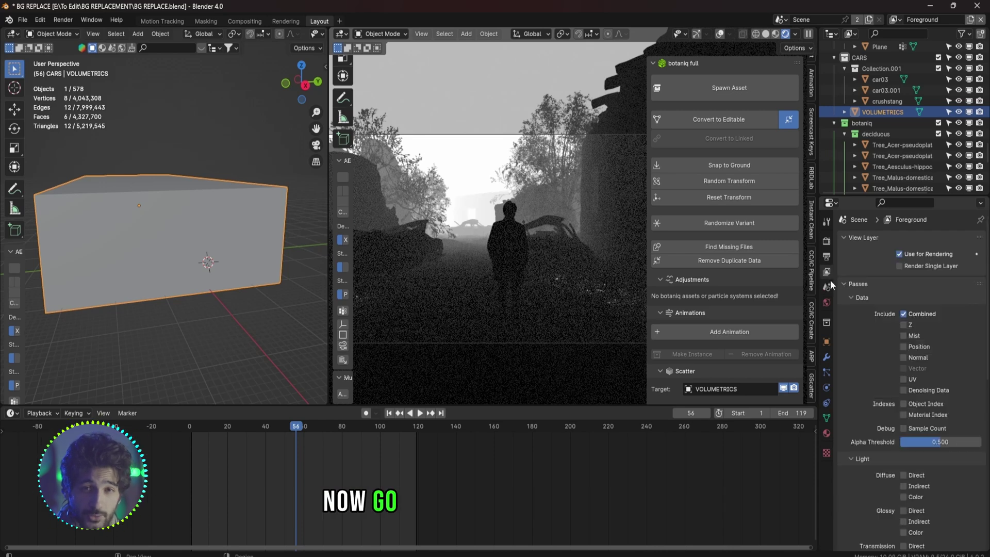
left_click(903, 335)
- Set the World's Mist Pass to start 1.5 m with 72 m depth and reselect the viewport pass
left_click(826, 303)
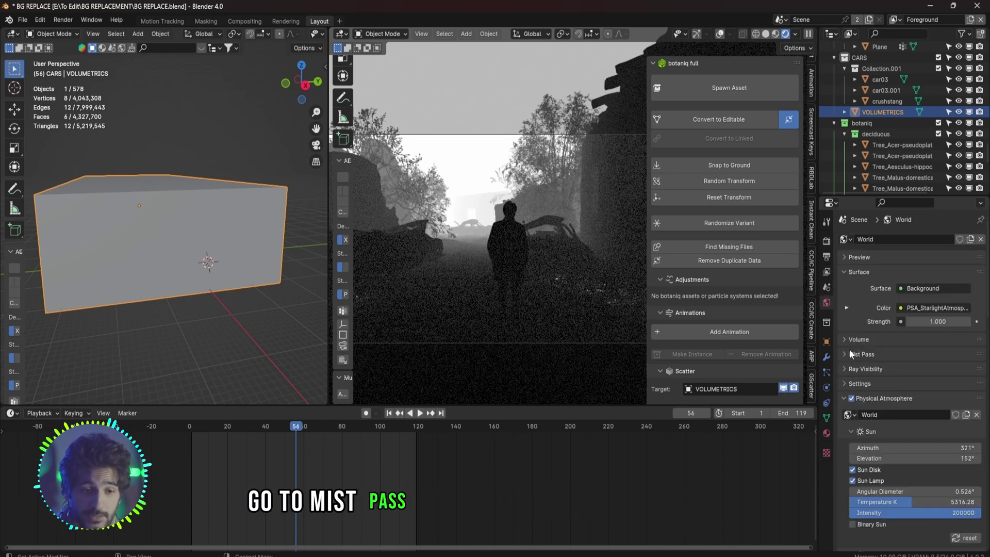
scroll(848, 353, "down", 2)
left_click(843, 311)
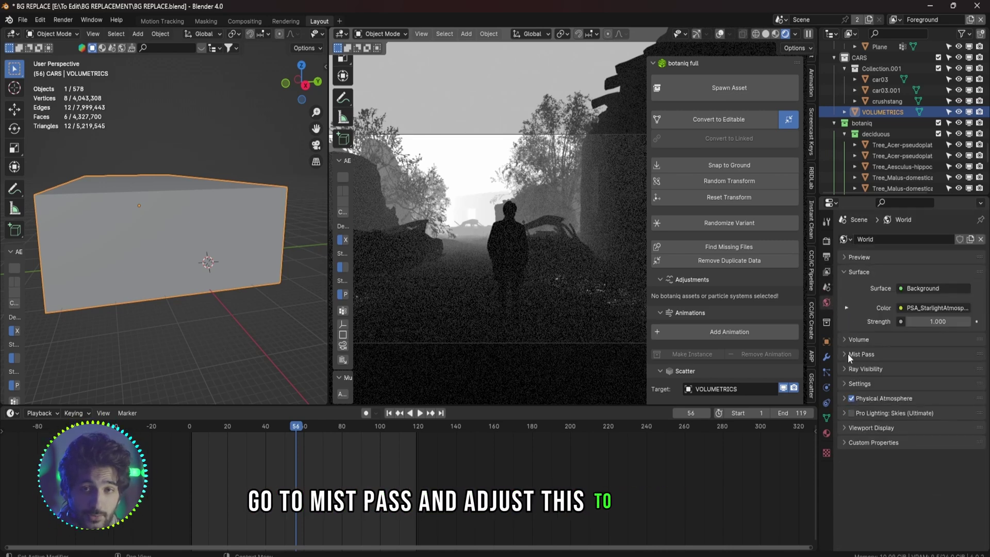
left_click(847, 354)
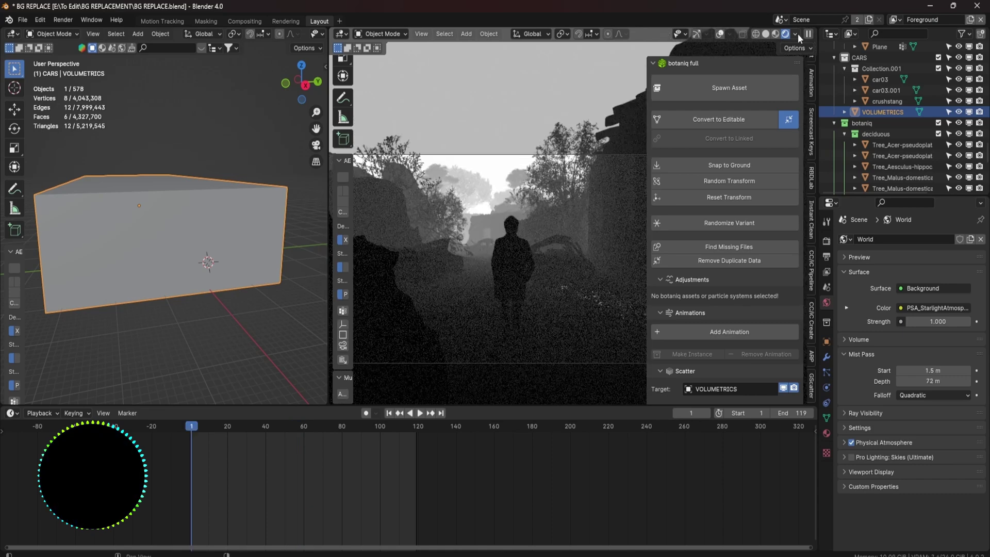
left_click(795, 34)
left_click(792, 168)
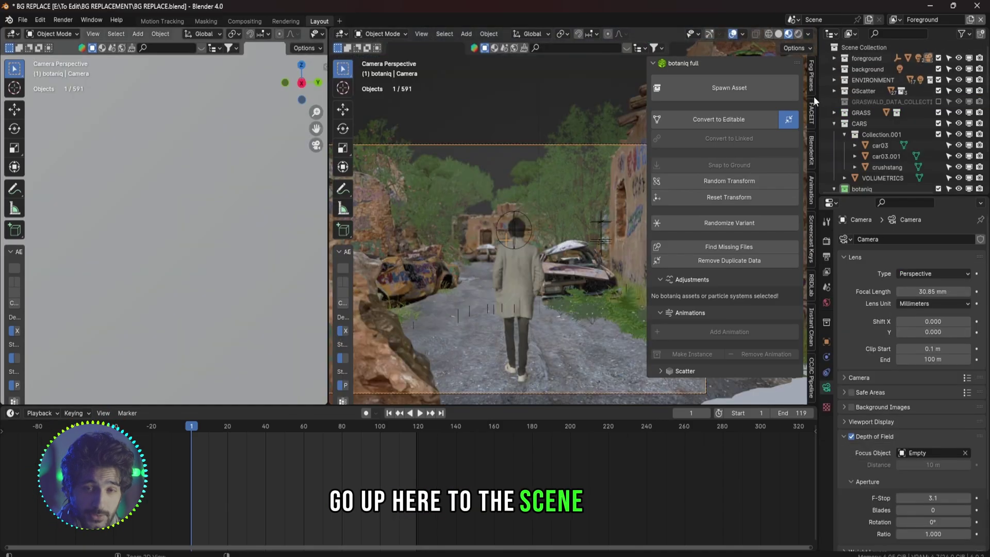
- Delete the Background view layer
left_click(896, 20)
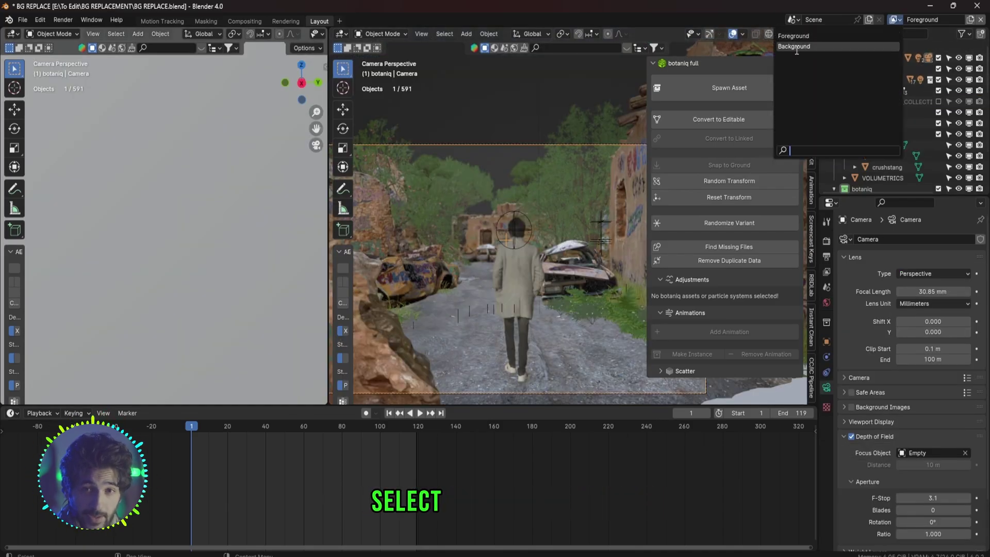
left_click(900, 46)
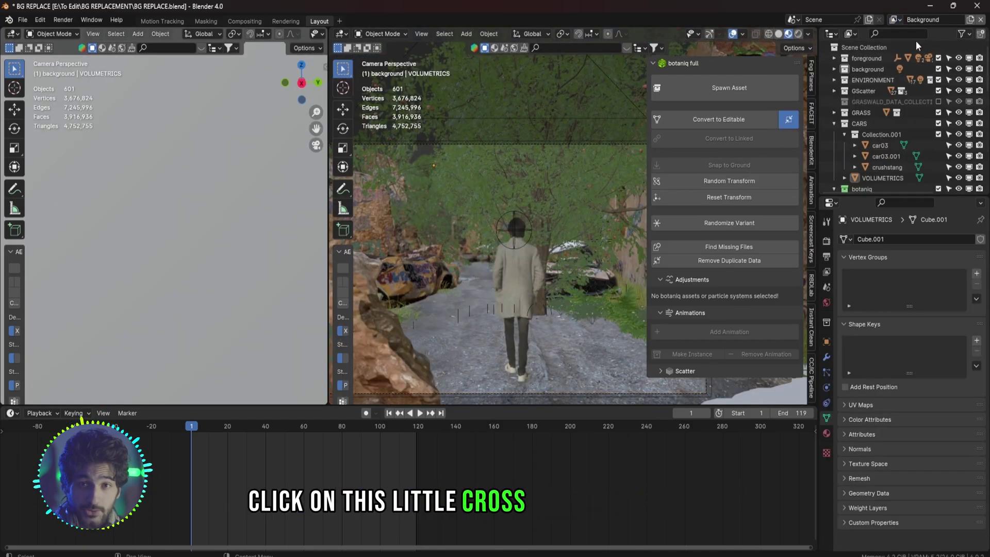
left_click(980, 21)
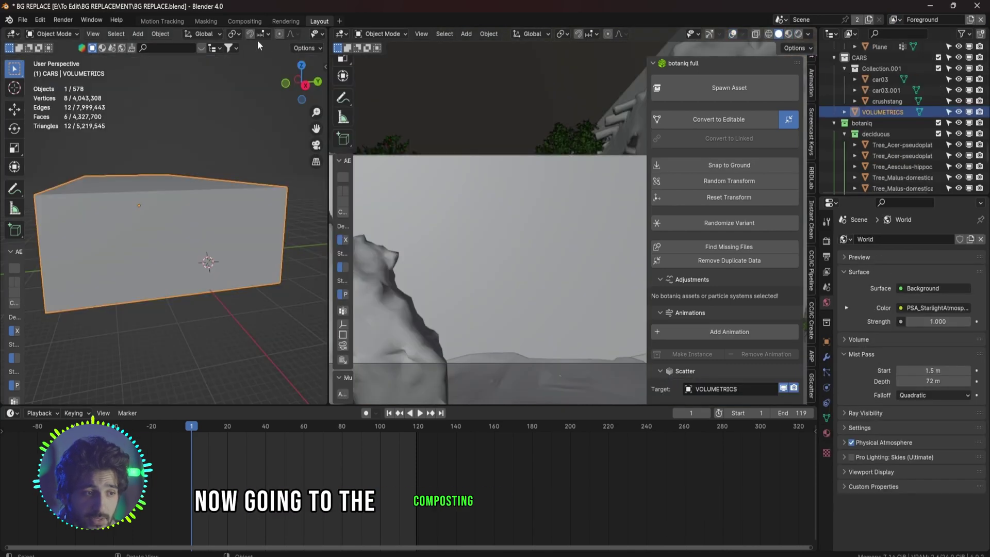
- Clear all existing nodes in the Compositing workspace
left_click(245, 22)
scroll(407, 242, "down", 4)
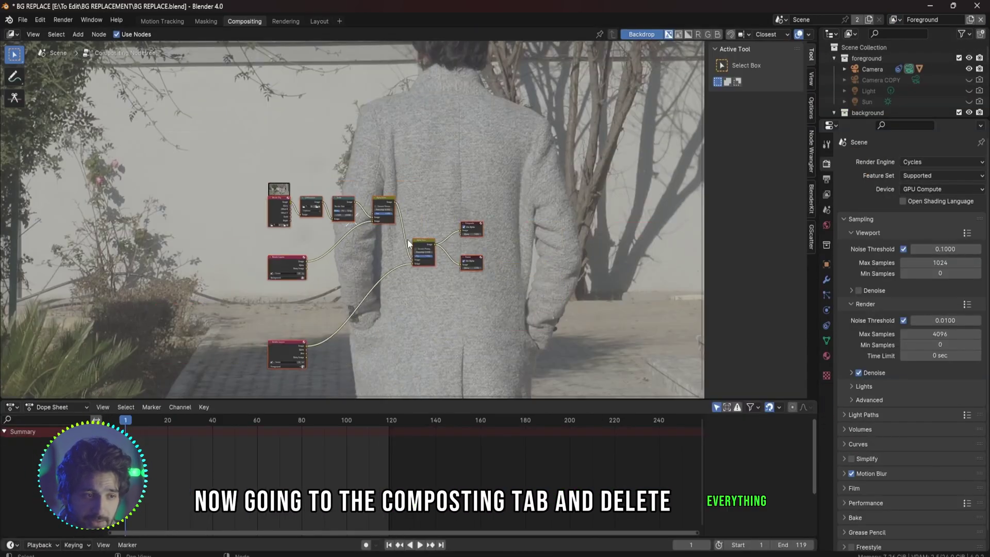
key("a")
key("x")
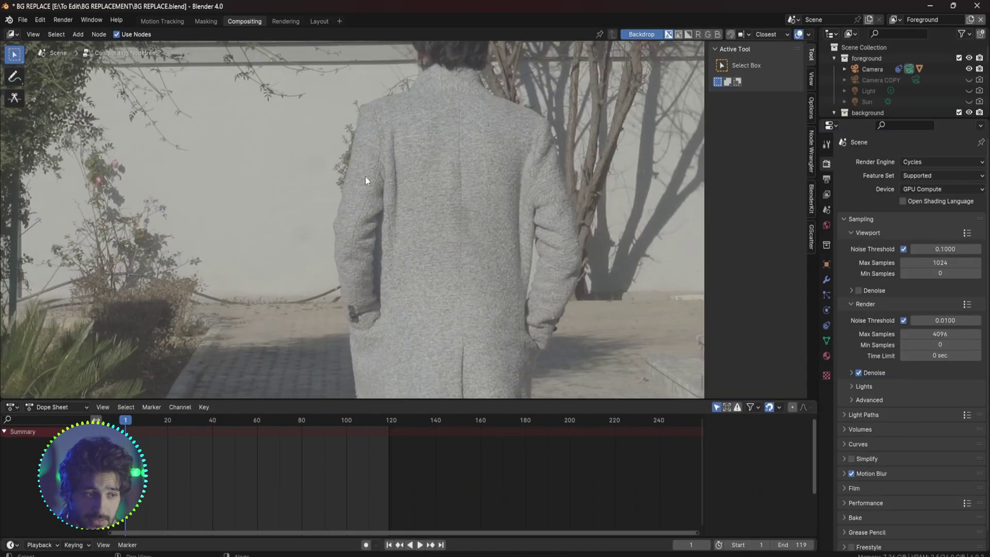
- Add a File Output node and a Render Layers node to the compositor
key("shift+a")
type("fil")
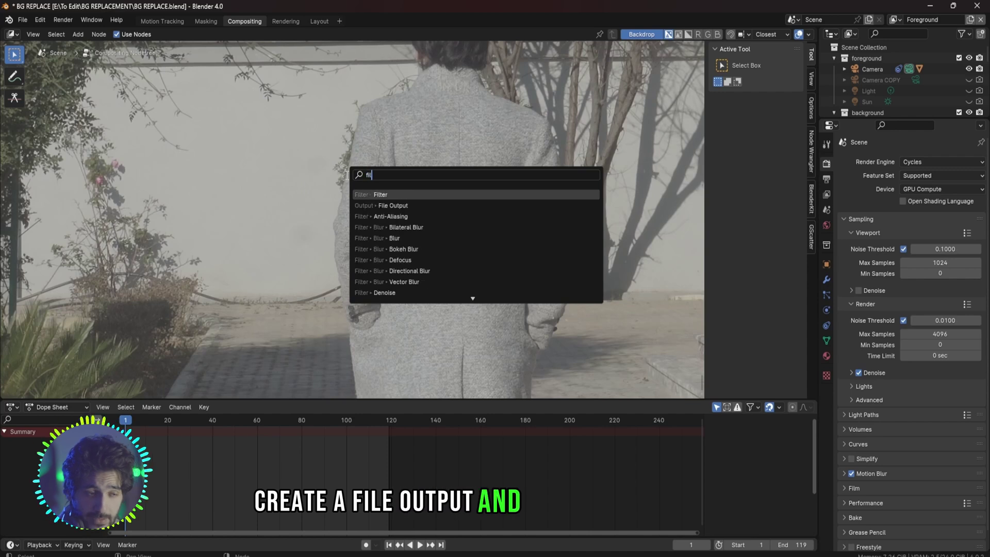
type("e")
left_click(381, 195)
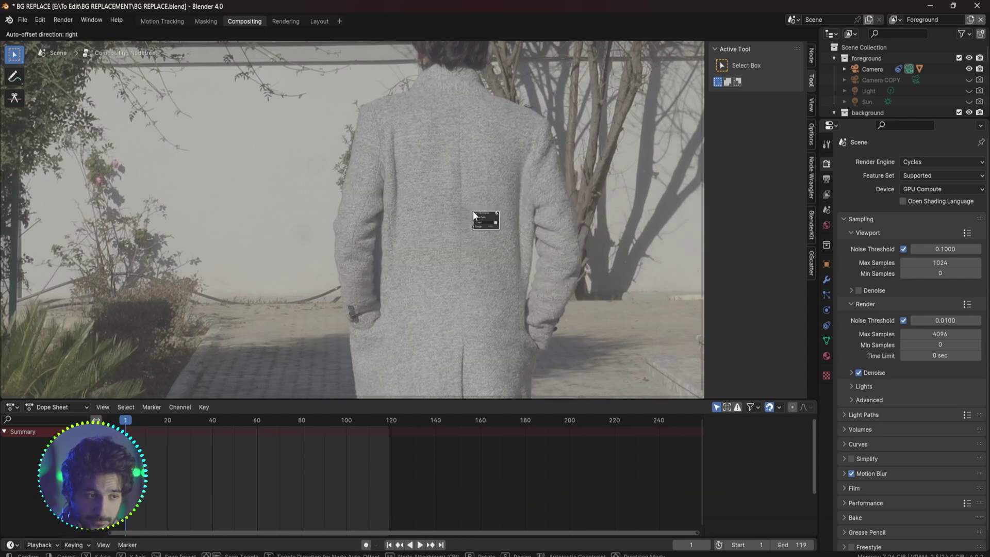
key("shift+a")
type("render")
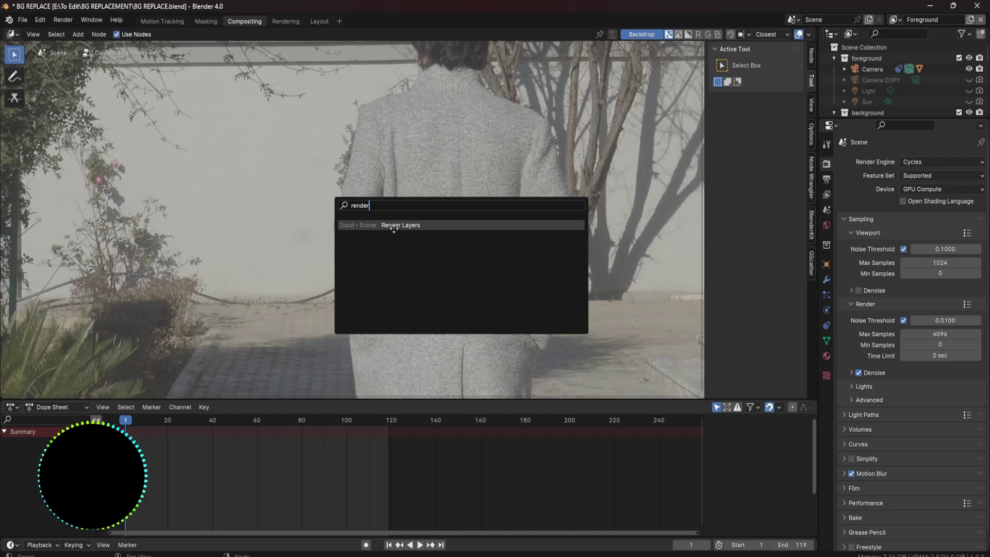
left_click(394, 225)
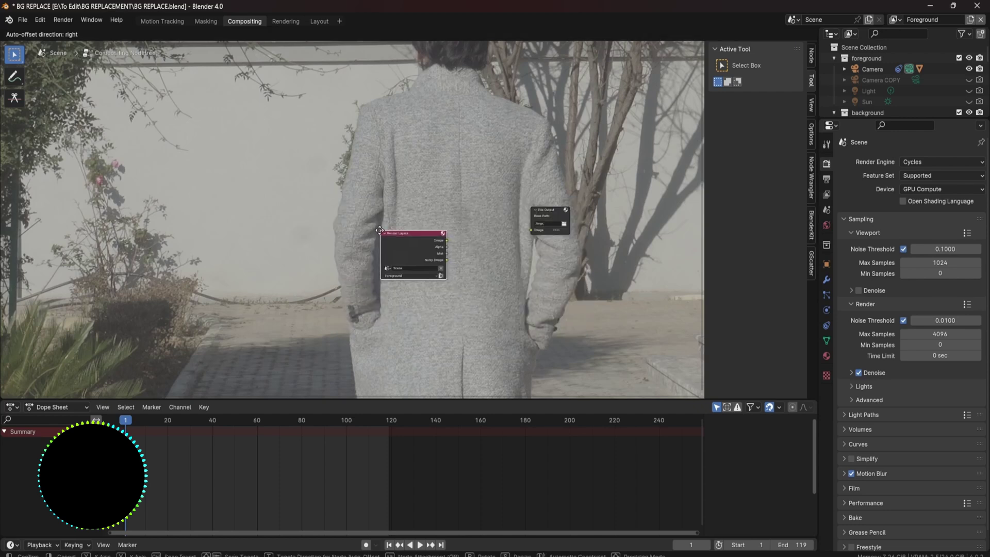
left_click(556, 205)
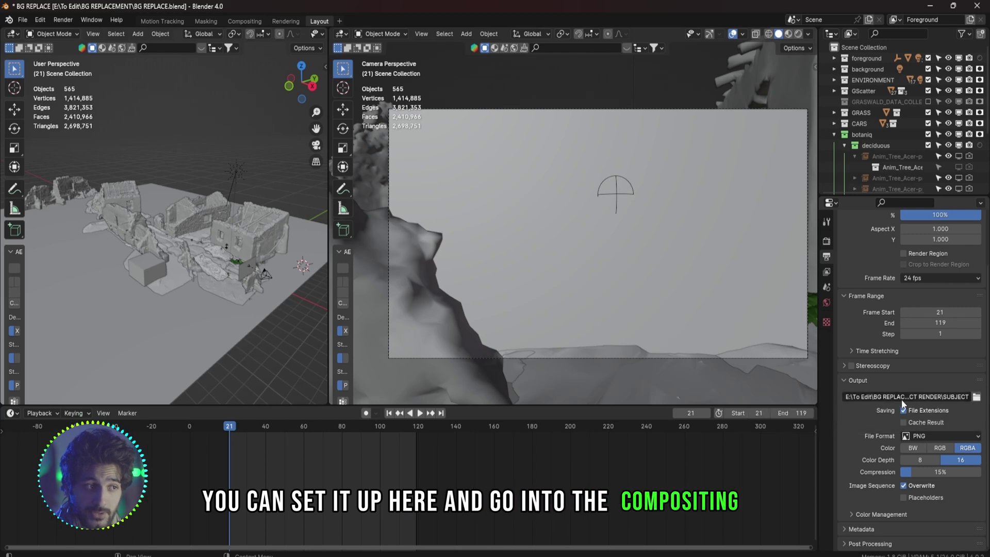
- Reset the File Output node, add COMBINED and MIST inputs, and link the Mist pass
left_click(243, 21)
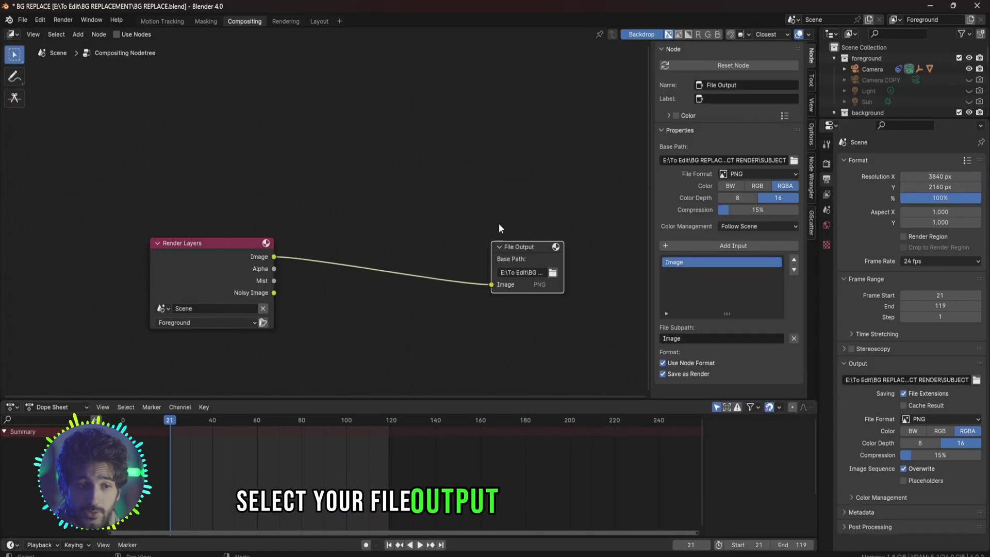
left_click(733, 66)
left_click(735, 245)
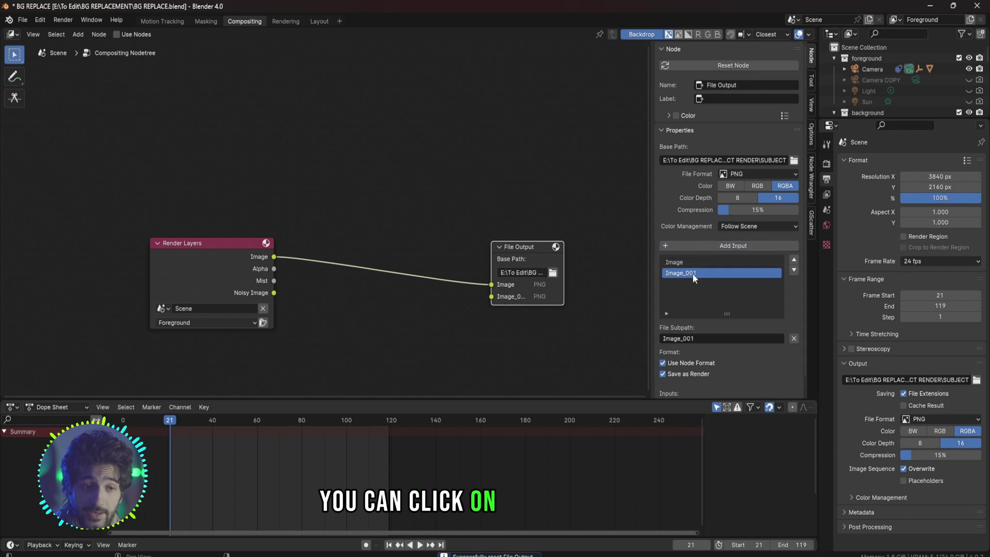
type("MIST")
double_click(688, 262)
type("COMBINED")
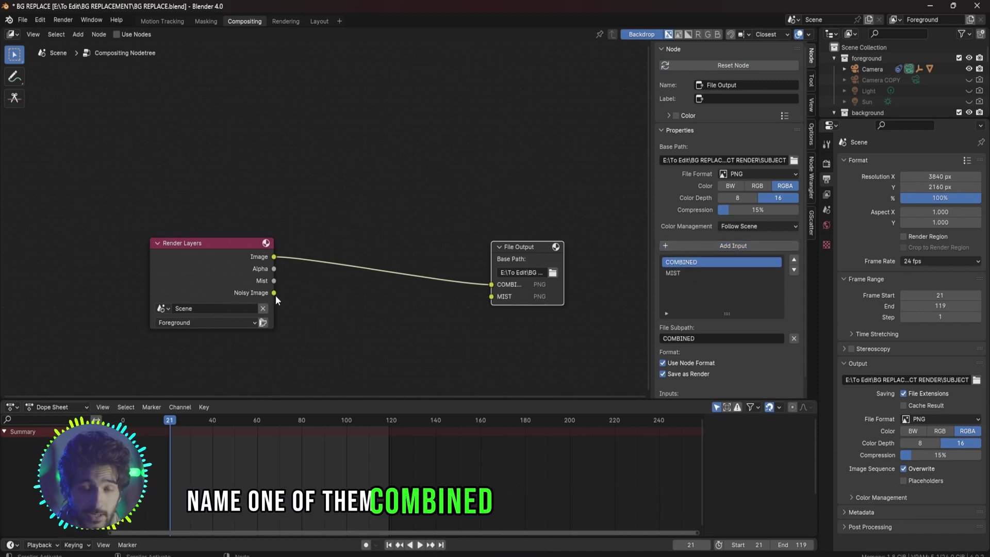
left_click_drag(274, 281, 410, 286)
left_click_drag(484, 297, 489, 300)
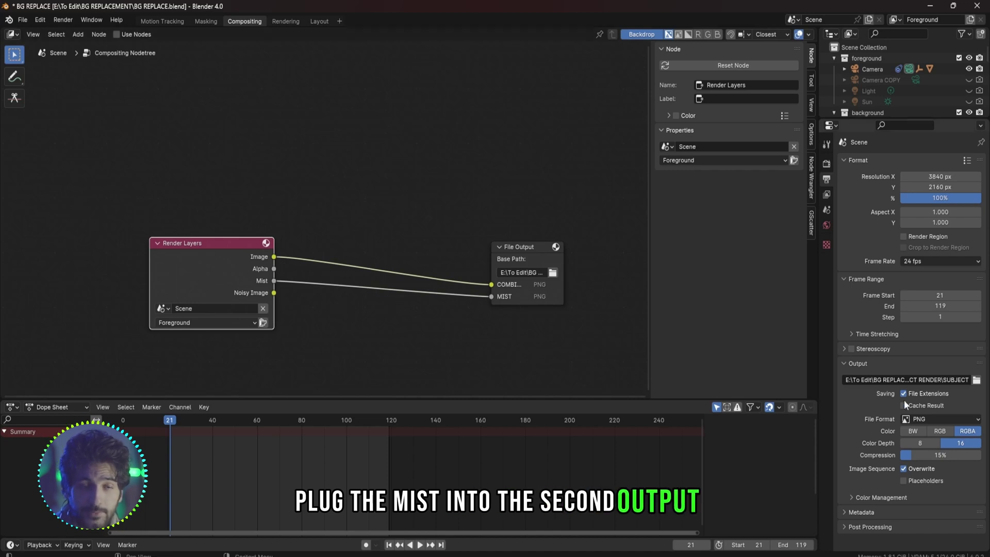
- Set the File Output format to OpenEXR MultiLayer
left_click(933, 418)
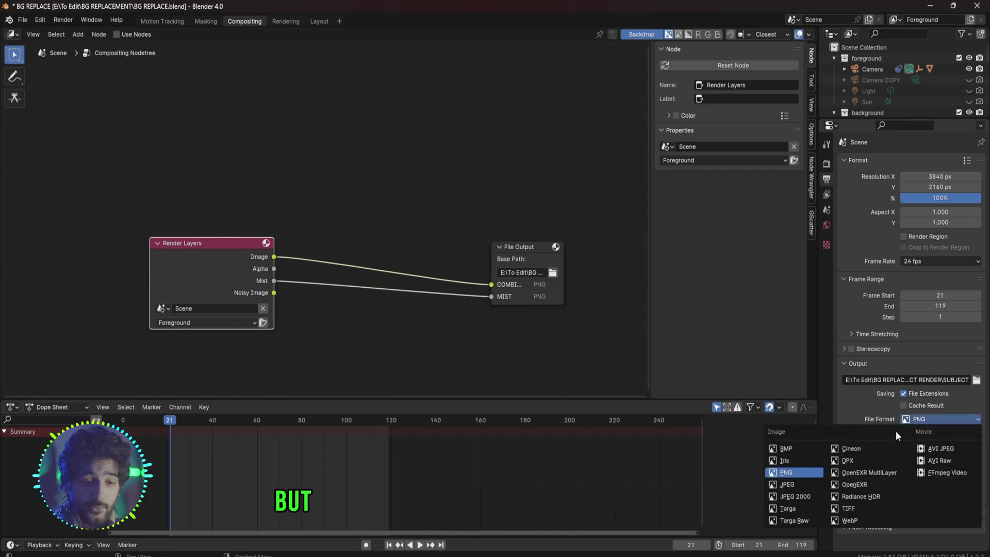
left_click(866, 472)
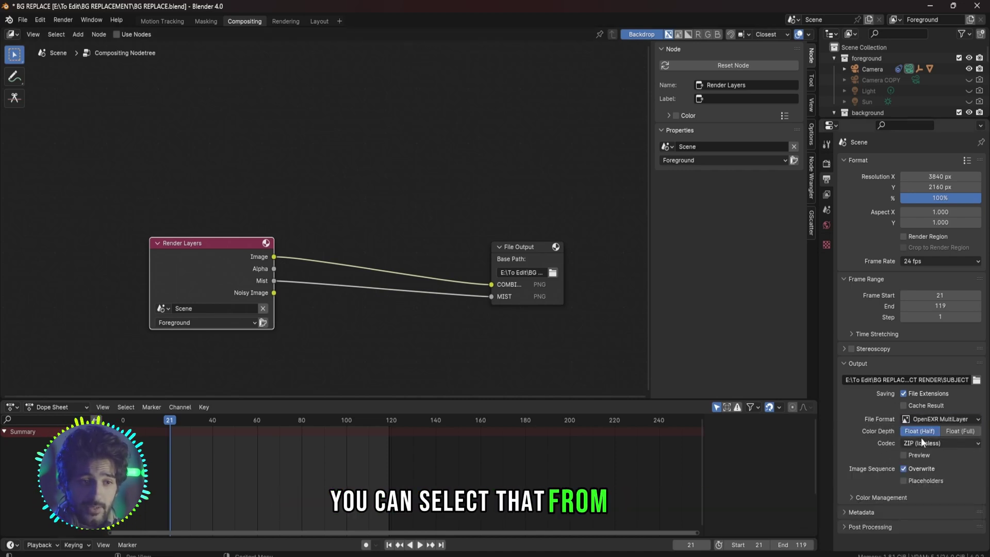
key("Escape")
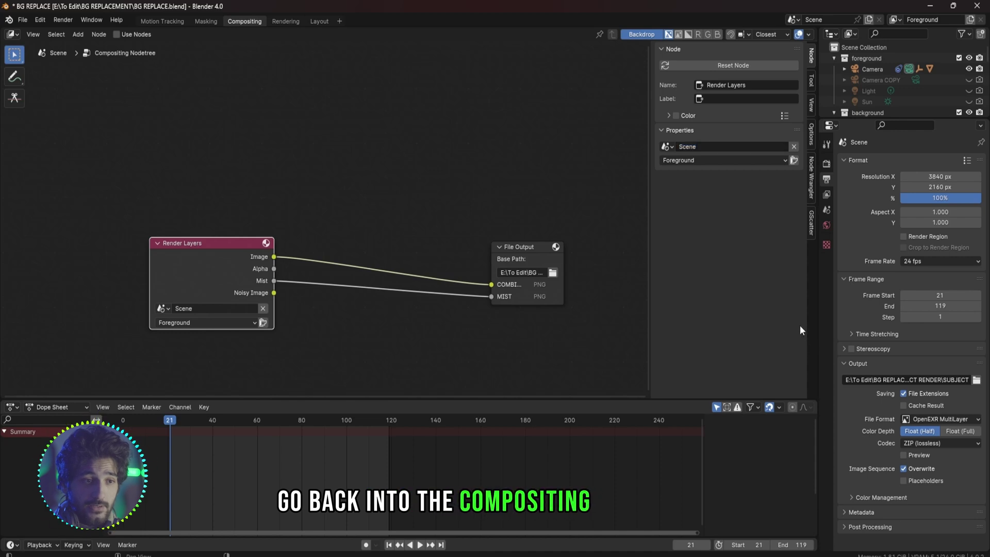
- Re-add the File Output's MIST input and render the whole animation
left_click(547, 259)
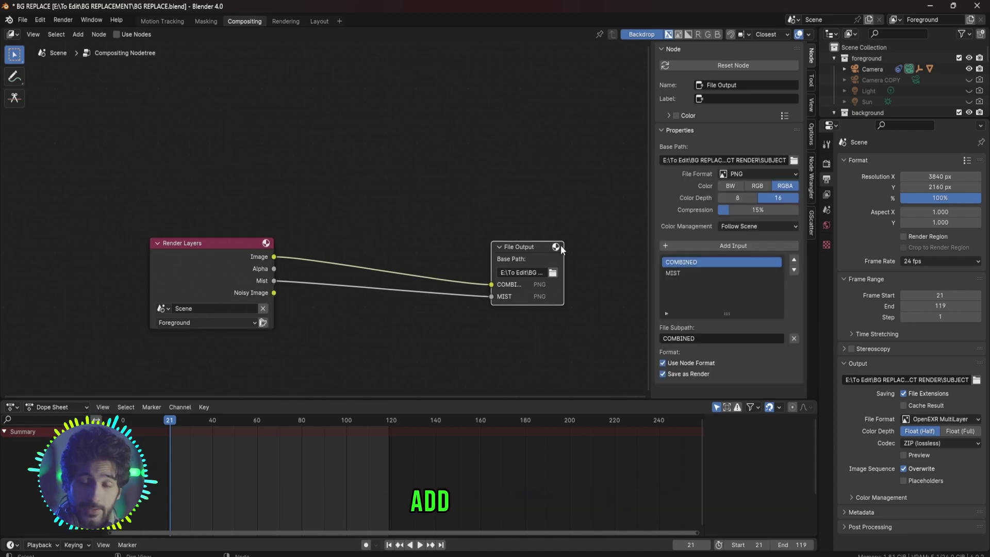
left_click(732, 65)
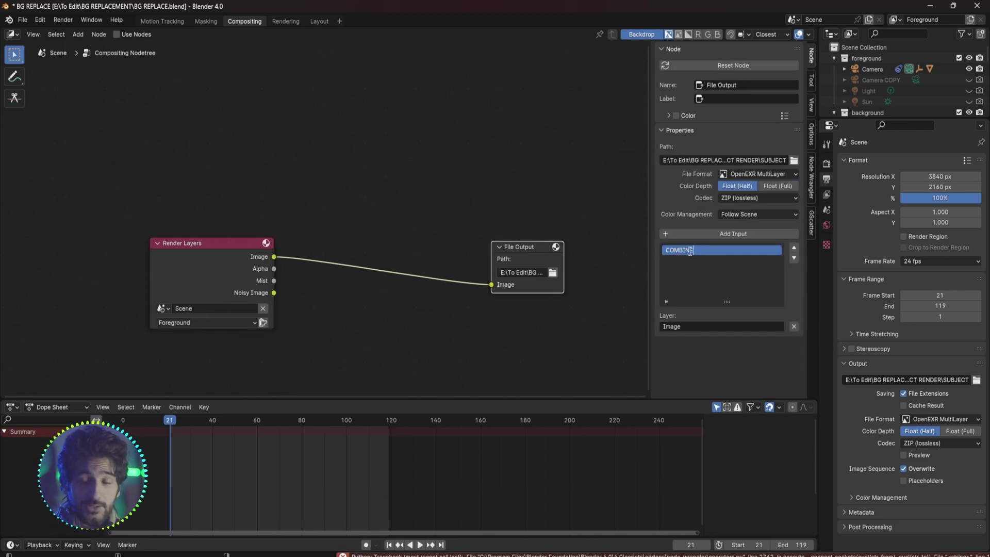
left_click(733, 233)
double_click(705, 261)
type("MIST")
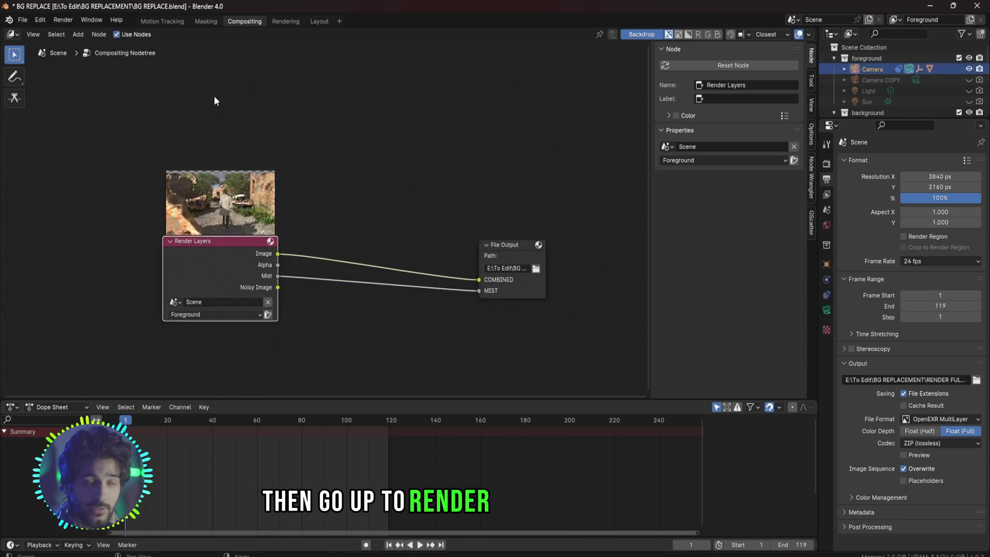
left_click(63, 19)
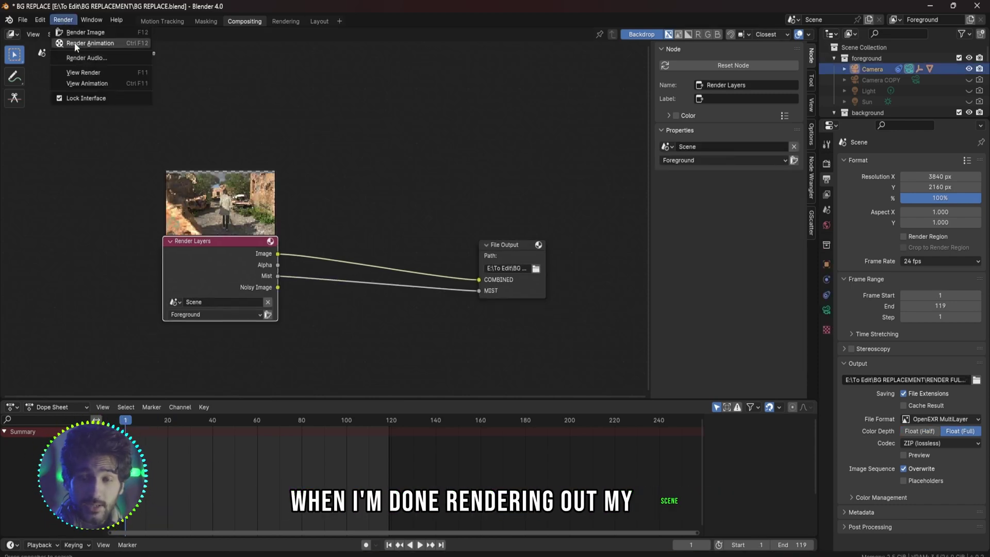
left_click(74, 43)
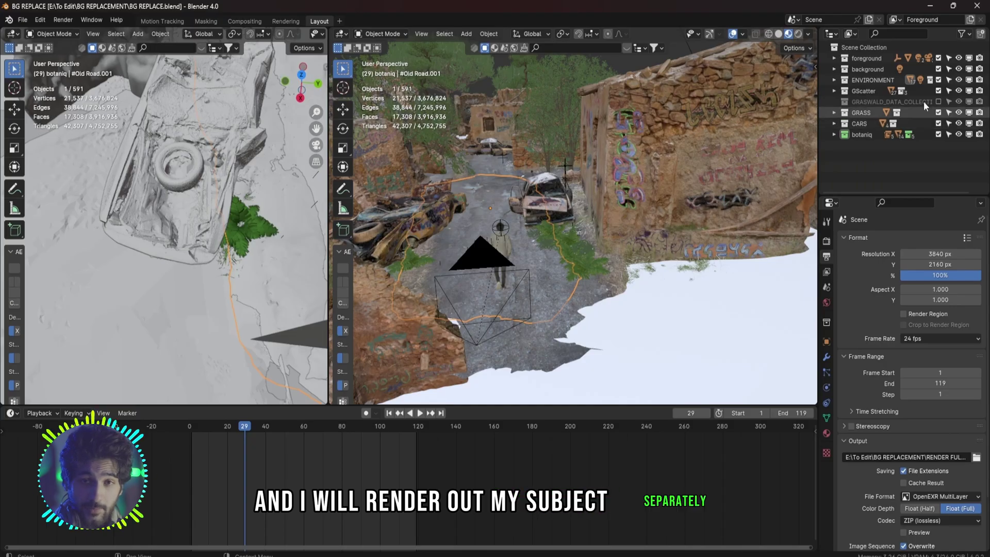
- Show the Holdout restriction column in the Outliner
left_click(962, 34)
left_click(934, 69)
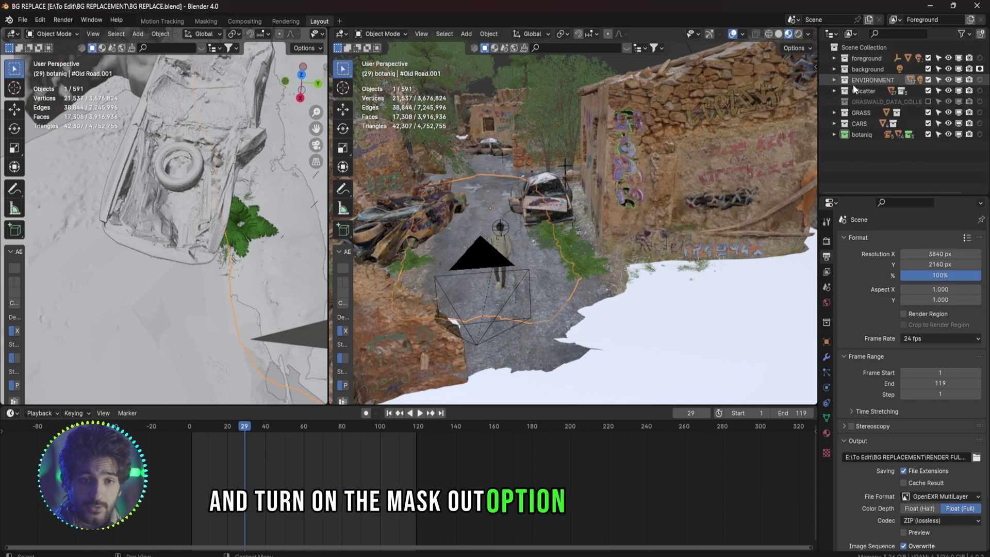
left_click(834, 58)
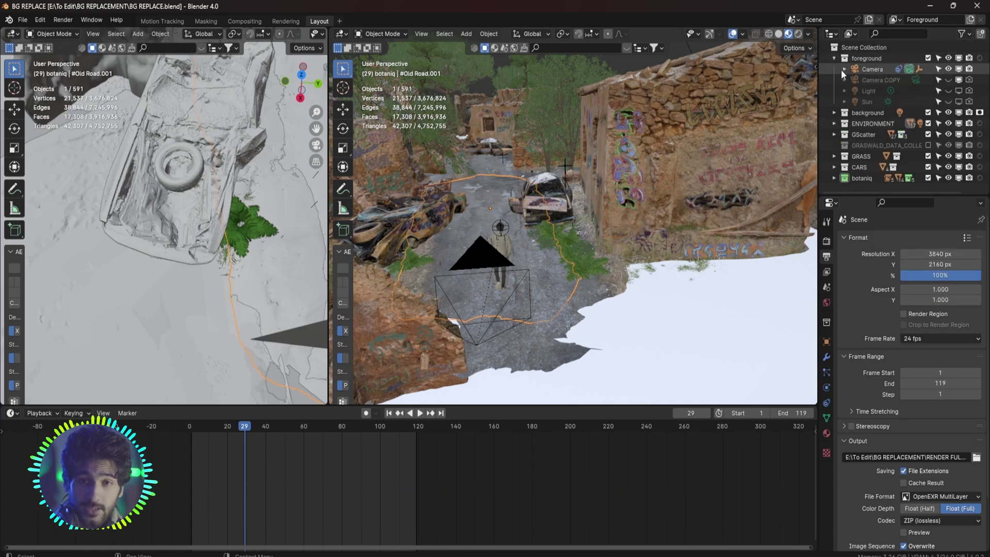
left_click(844, 69)
left_click(845, 70)
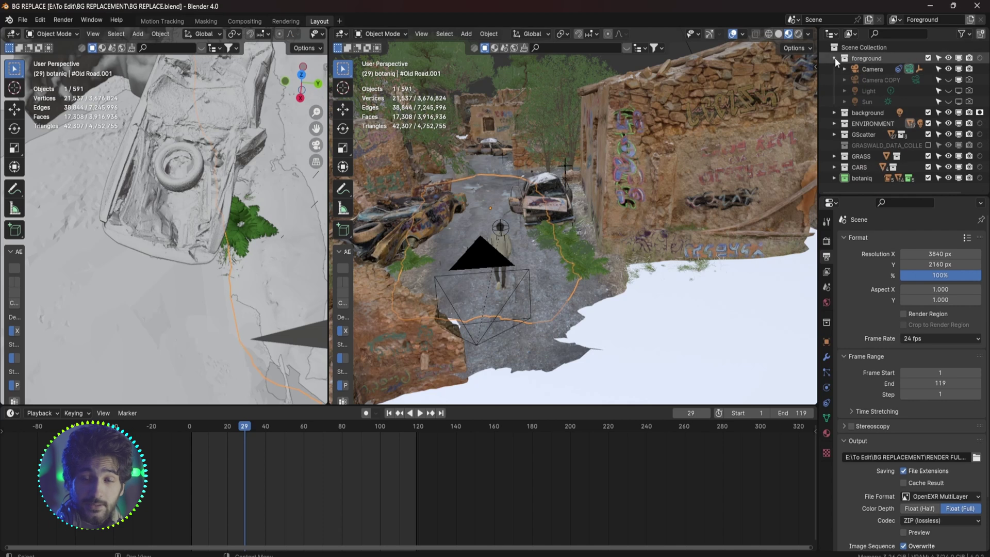
left_click(834, 57)
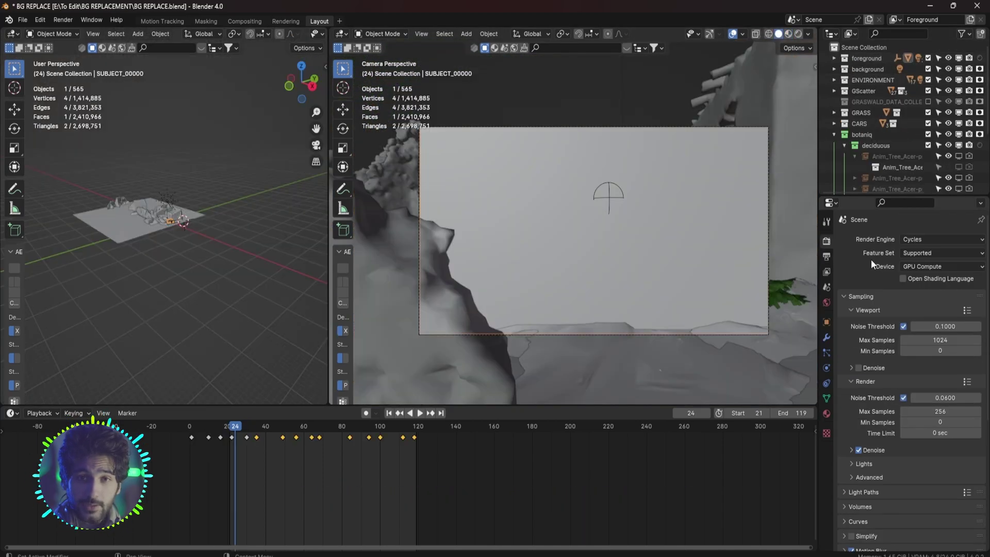
- Enable Holdout on the collection so it renders transparent, then grab the cube
scroll(866, 278, "down", 9)
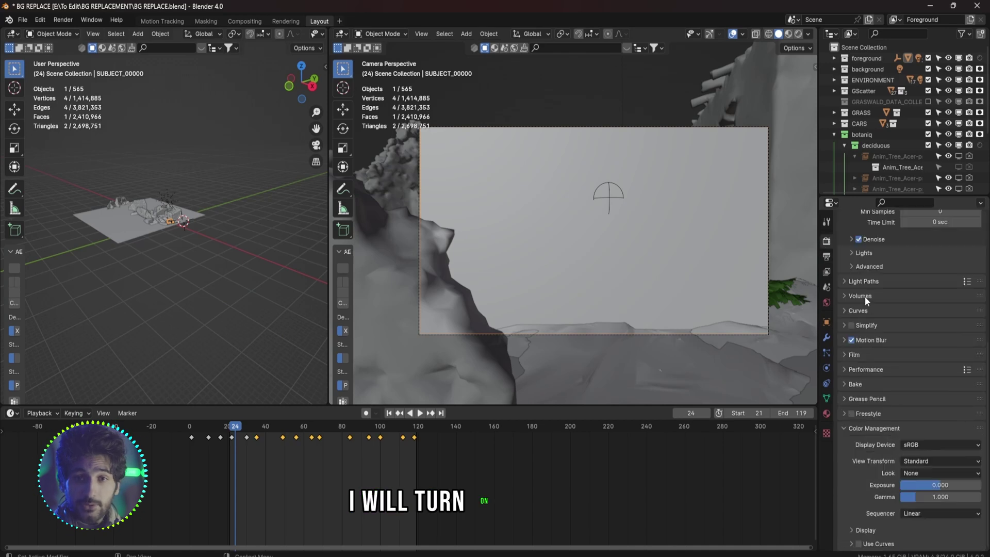
left_click(845, 355)
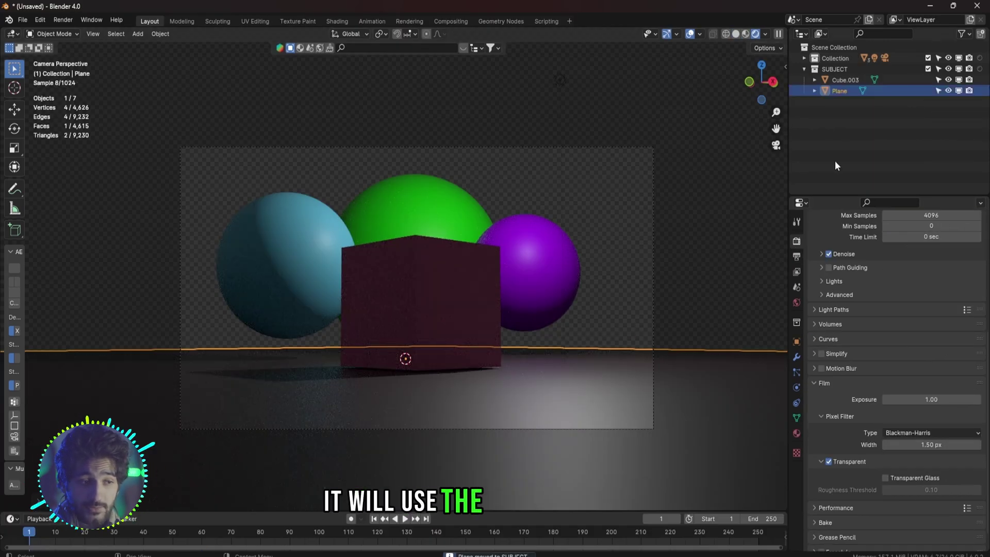
left_click(979, 58)
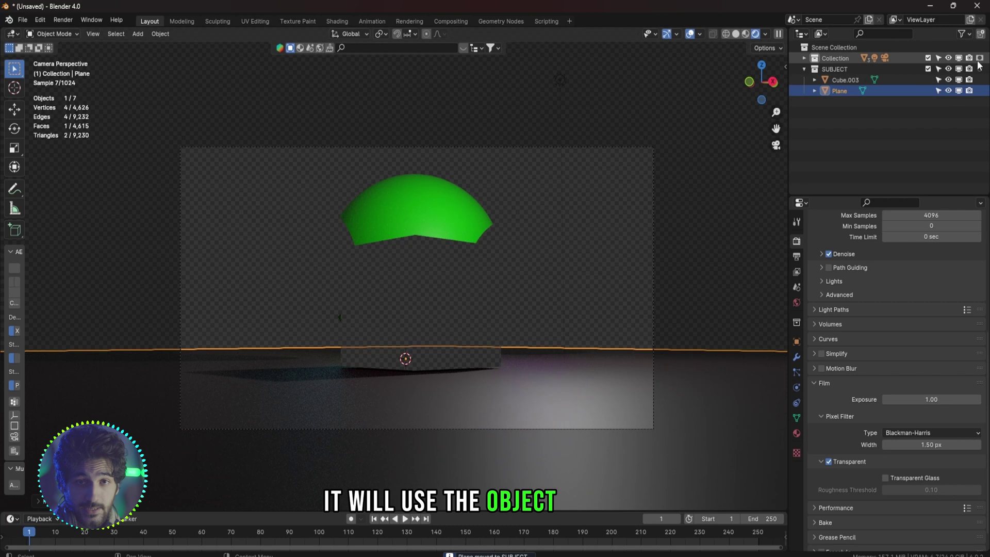
left_click(460, 274)
key("g")
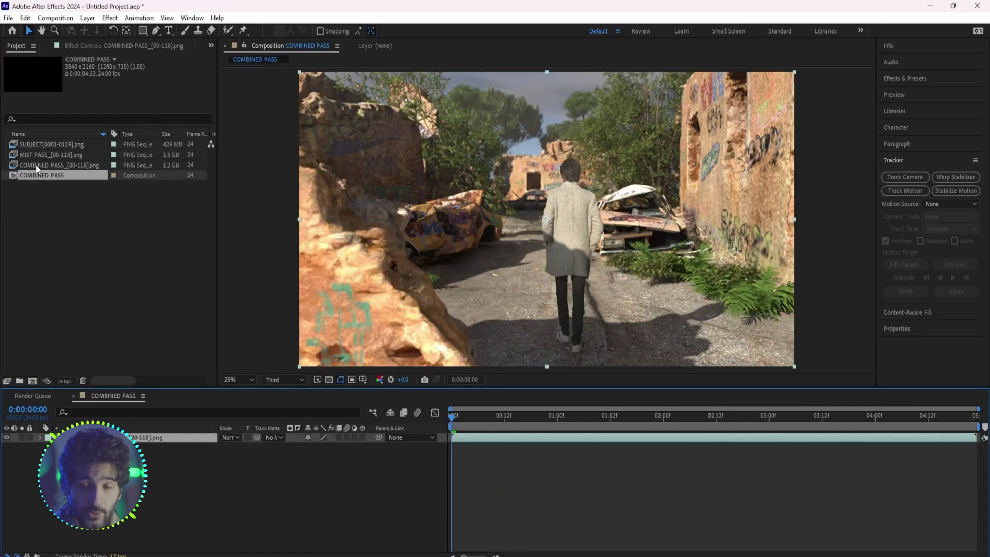
- Add the MIST PASS image sequence to the composition and pre-compose the fog layer
left_click(37, 166)
key("ctrl+slash")
left_click_drag(50, 154, 309, 443)
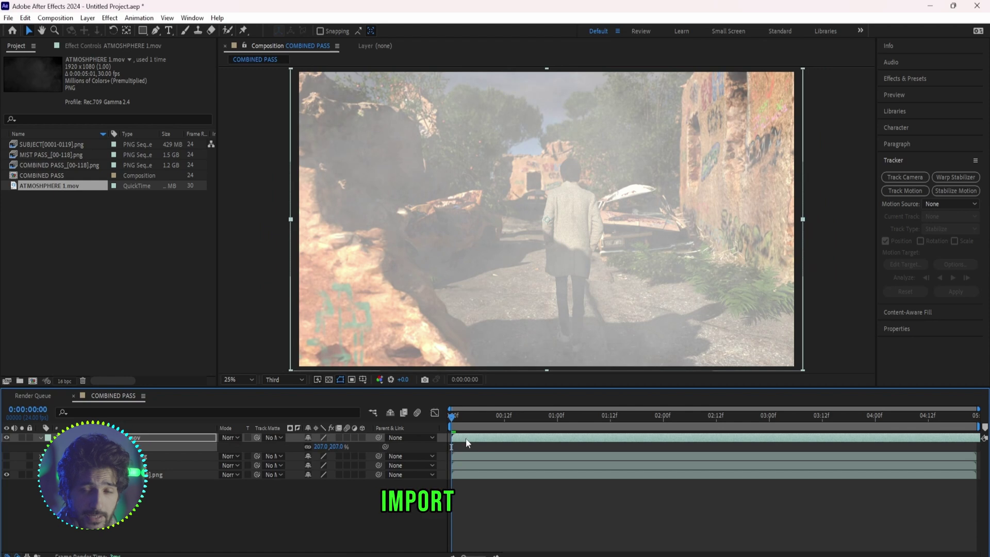
right_click(466, 437)
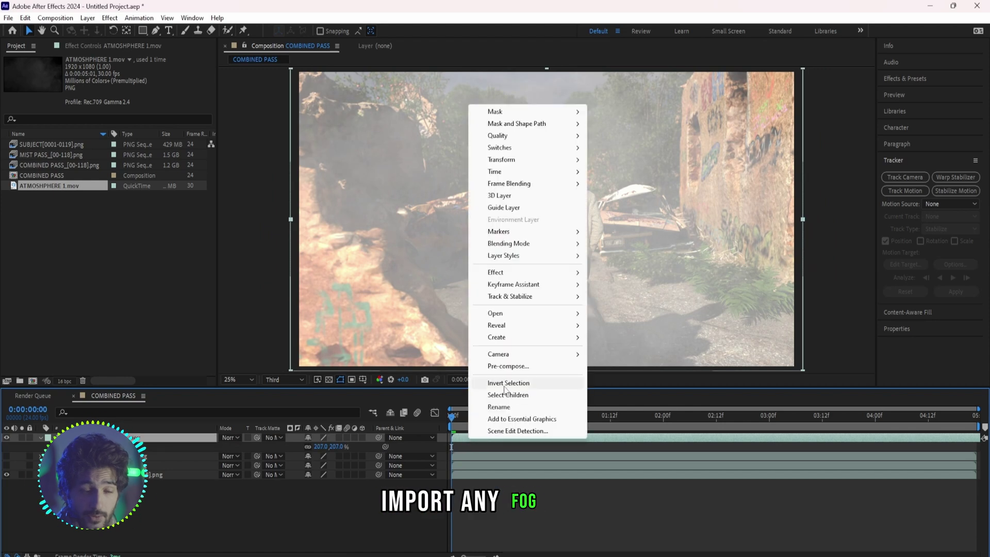
left_click(515, 382)
left_click(437, 307)
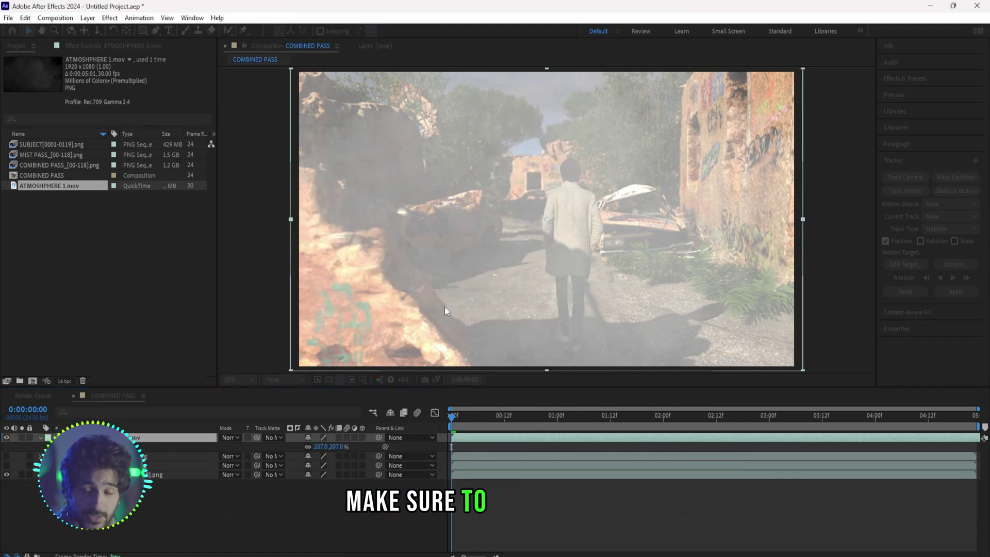
- Apply Gradient Wipe to the fog with MIST PASS as gradient layer, 29% completion, 47% softness
key("ctrl+space")
type("gradie")
key("Return")
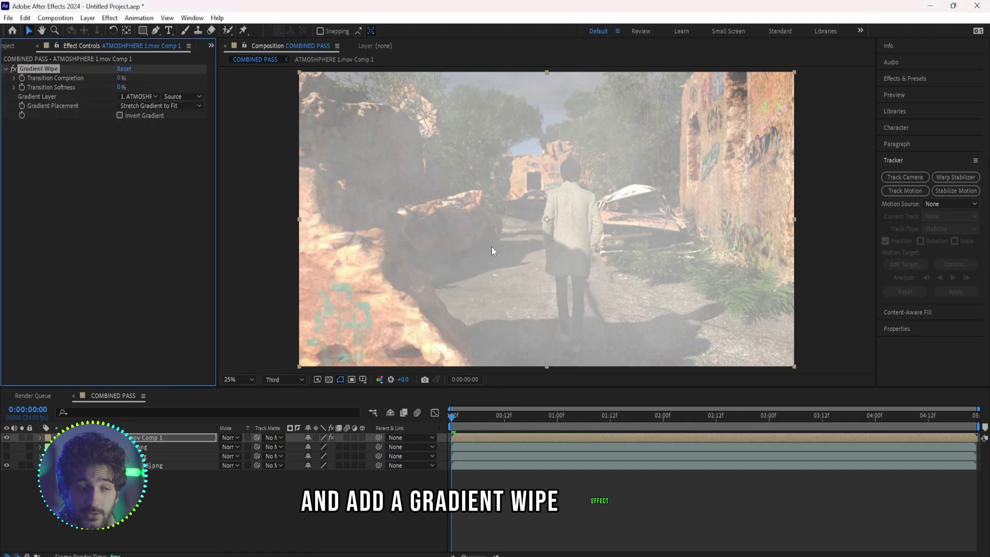
left_click(141, 98)
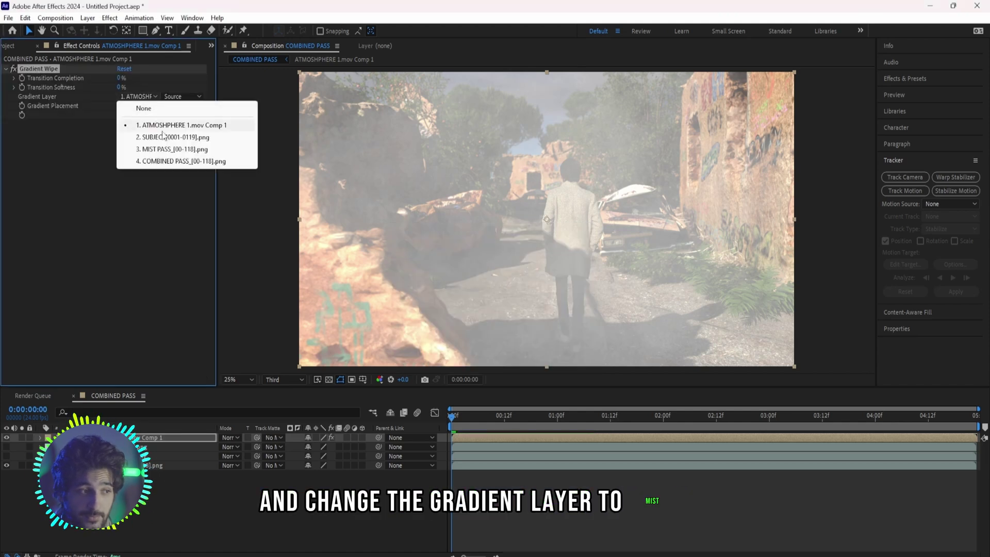
left_click(165, 149)
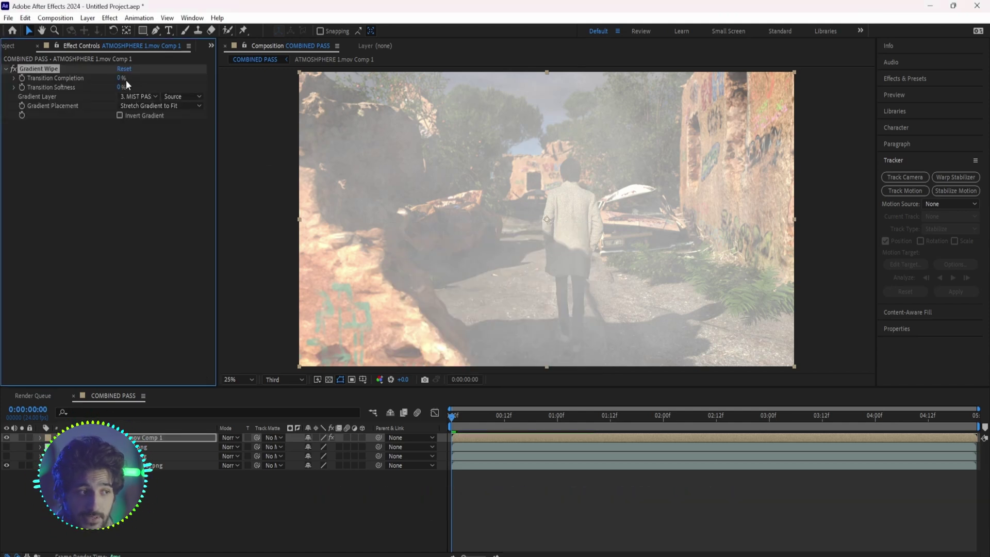
left_click_drag(122, 78, 132, 77)
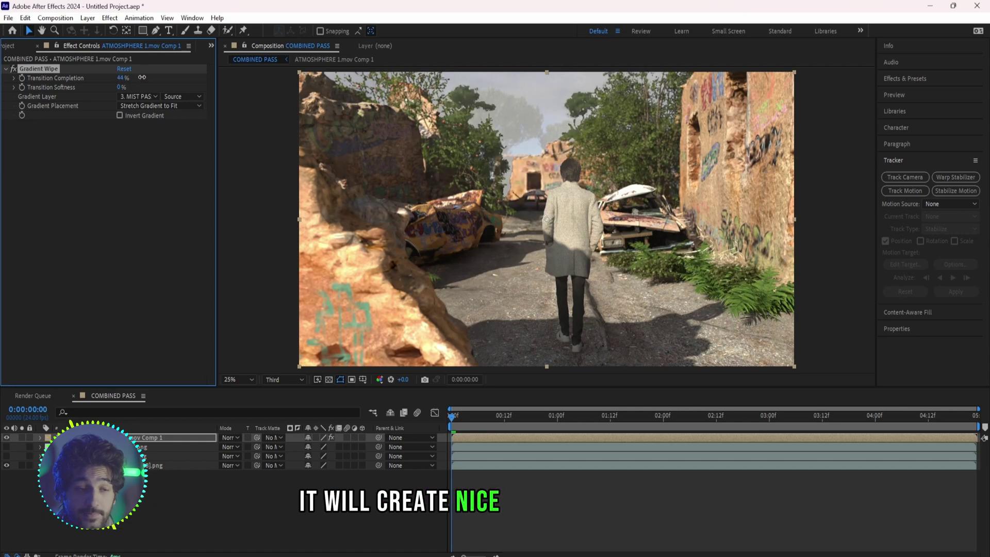
left_click_drag(120, 87, 150, 87)
key("ctrl+space")
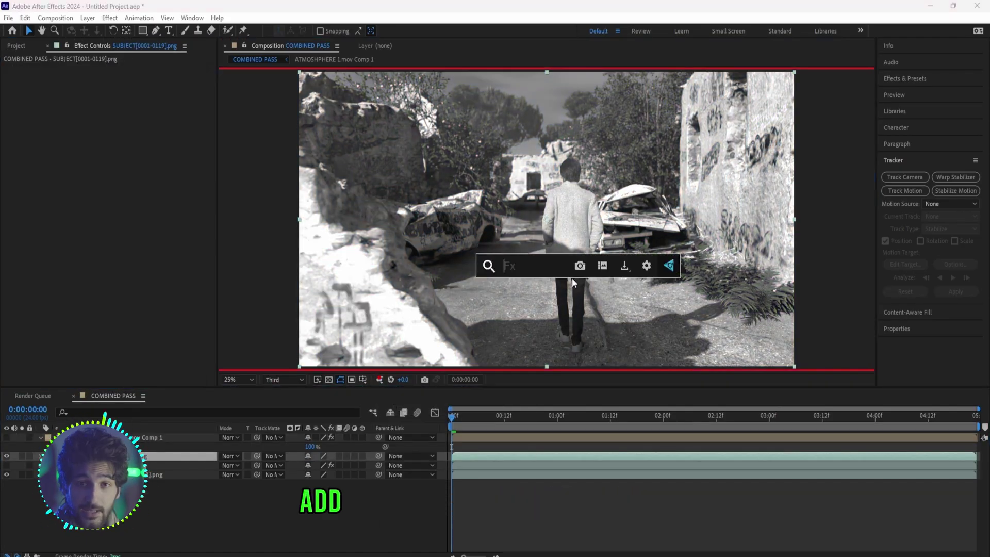
- Apply Levels to the SUBJECT layer and switch it to the Red channel
type("levels")
key("Return")
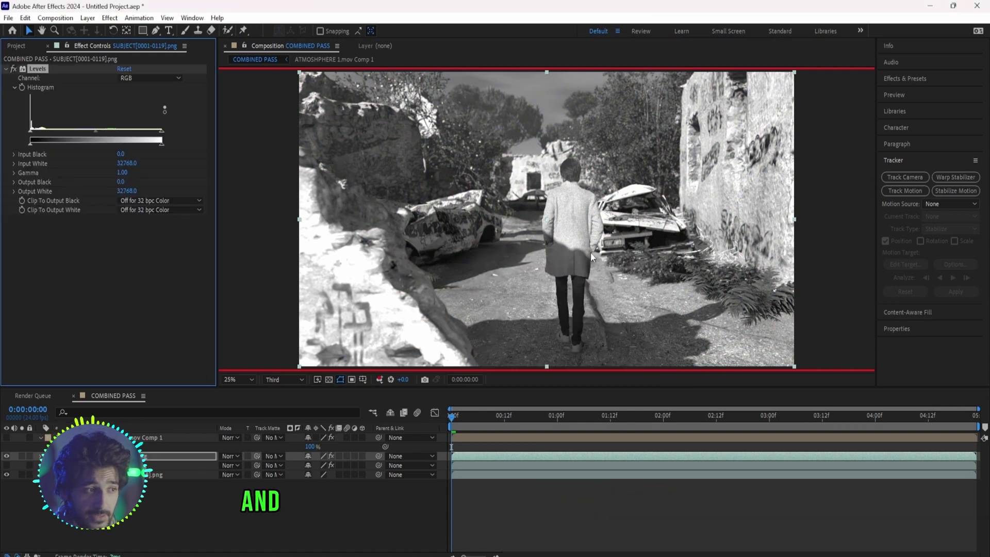
left_click(150, 78)
left_click(136, 97)
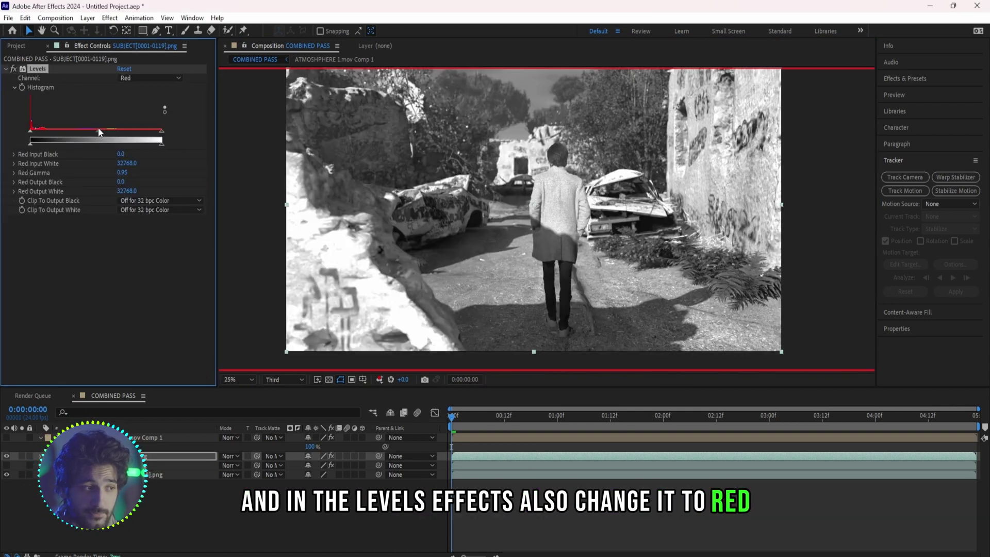
- Raise the Levels green channel gamma to 1.05 while viewing only the green channel
left_click(150, 78)
left_click(136, 112)
left_click(379, 379)
left_click(404, 421)
left_click_drag(94, 131, 91, 128)
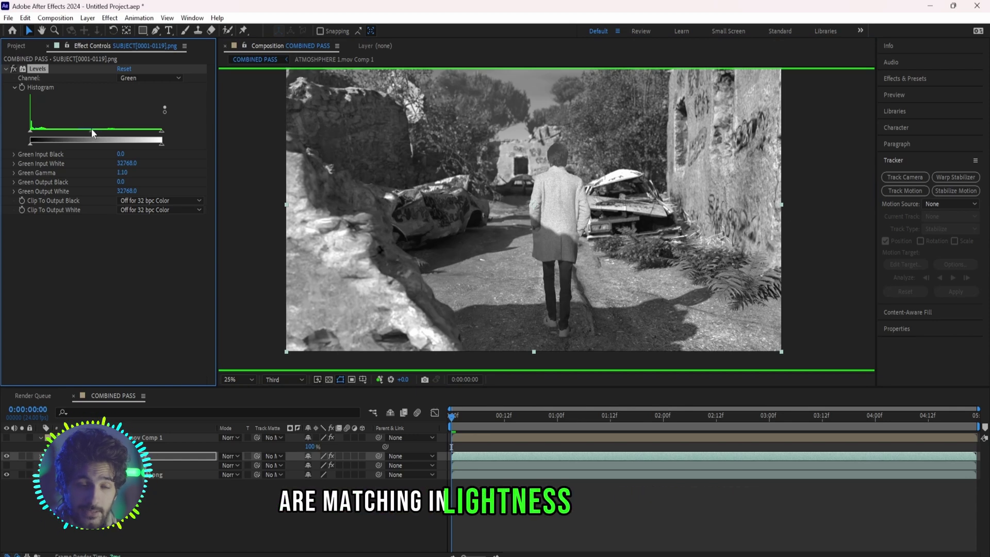
- Lower the Levels blue channel gamma to 0.97 while viewing only the blue channel
left_click(131, 79)
left_click(142, 125)
left_click(379, 378)
left_click(405, 429)
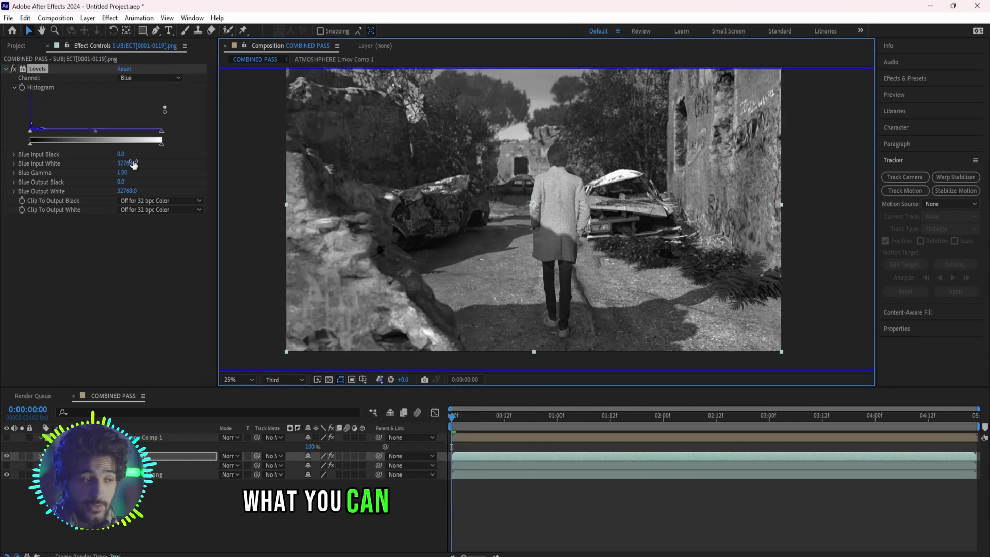
left_click_drag(95, 131, 98, 129)
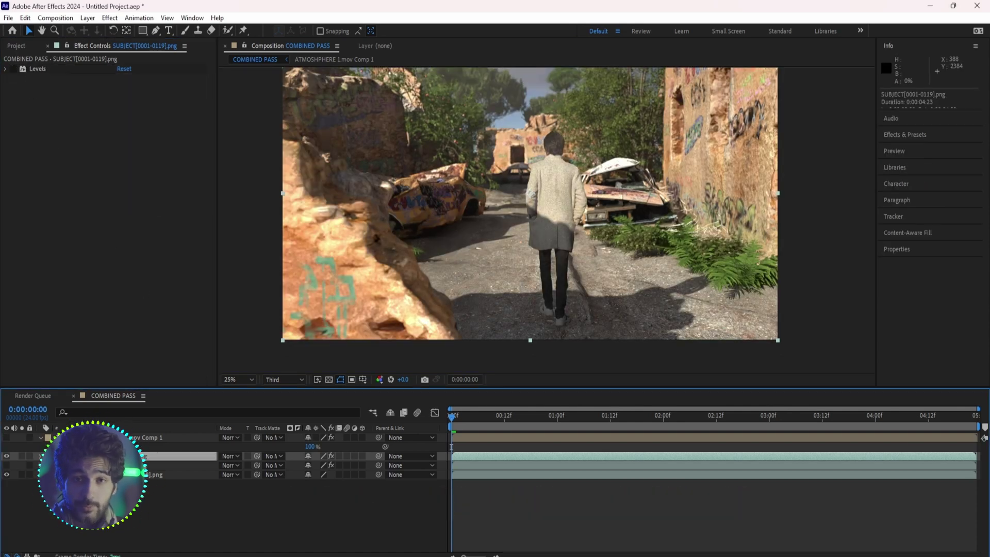
- Add a second Levels effect with output and input black maxed to turn the subject white
key("ctrl+space")
type("level")
key("Return")
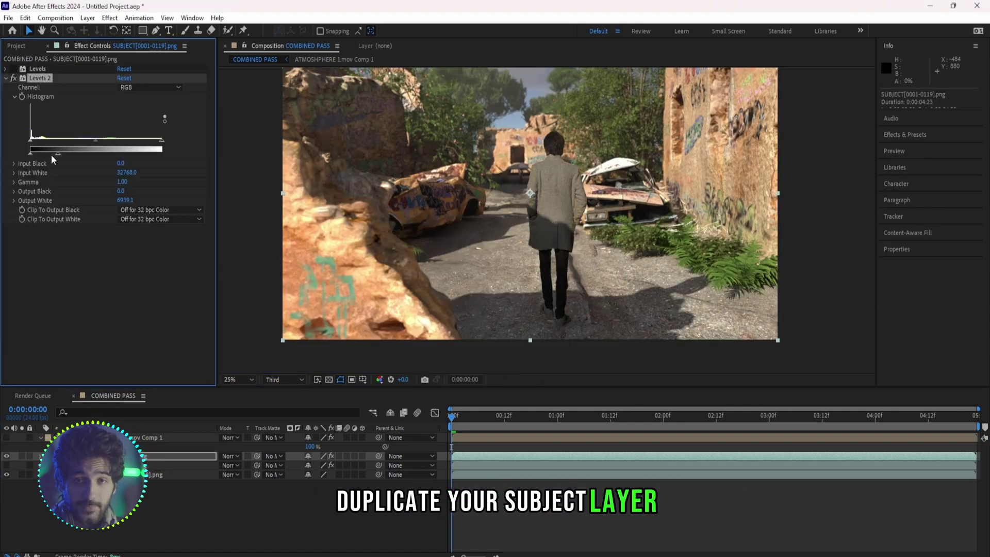
left_click_drag(31, 152, 169, 150)
left_click_drag(31, 141, 165, 140)
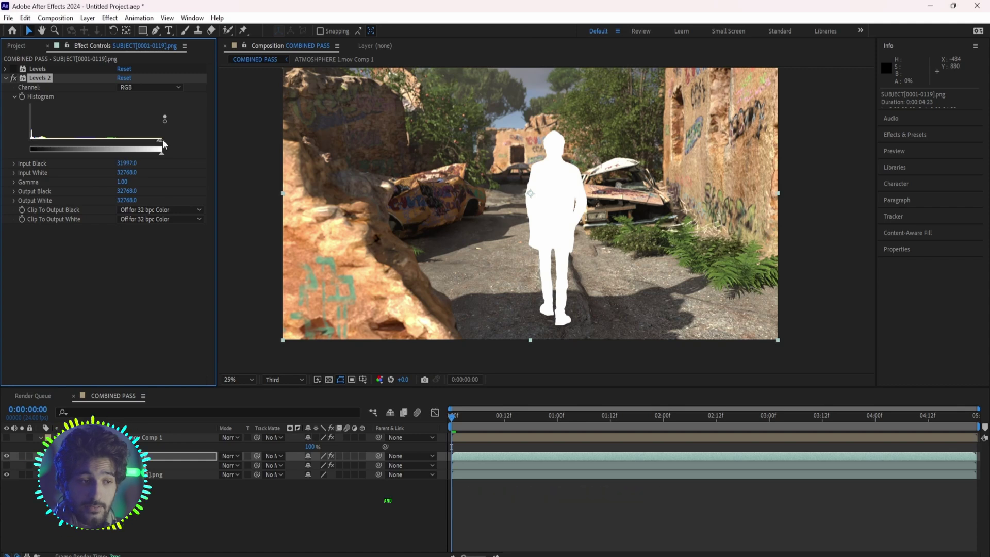
- Duplicate the subject and pre-compose the white copy as 'SUBJECT MATTE'
key("ctrl+d")
left_click(180, 465)
key("ctrl+shift+c")
type("SUBJECT MATTE")
key("Return")
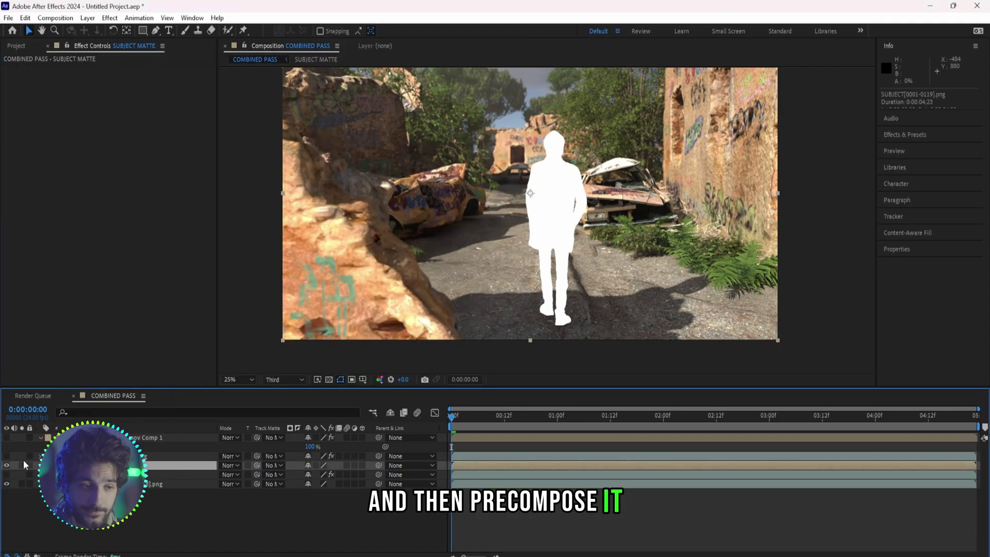
- Add an adjustment layer matted by SUBJECT MATTE and paste the Levels grade onto it
key("ctrl+alt+y")
left_click(273, 465)
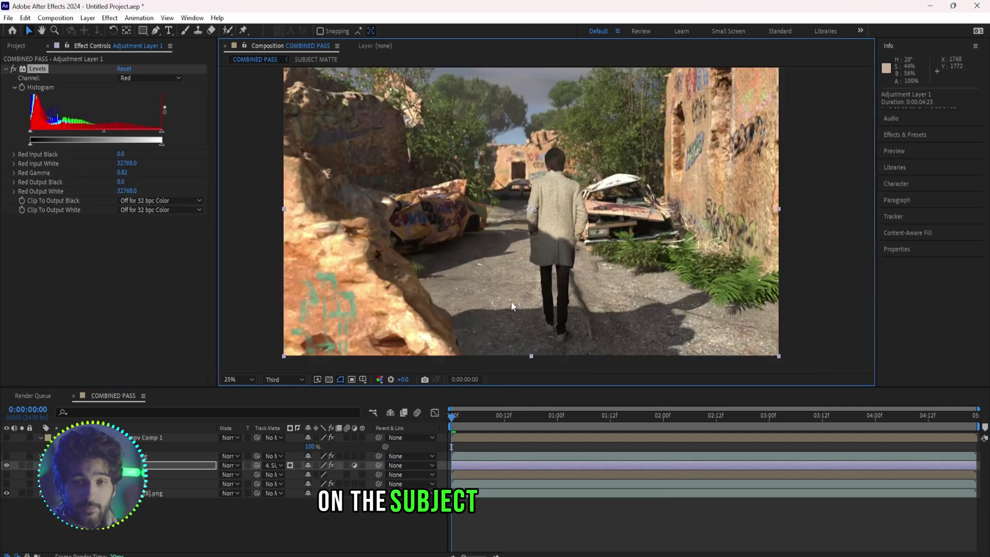
left_click(17, 74)
left_click(217, 478)
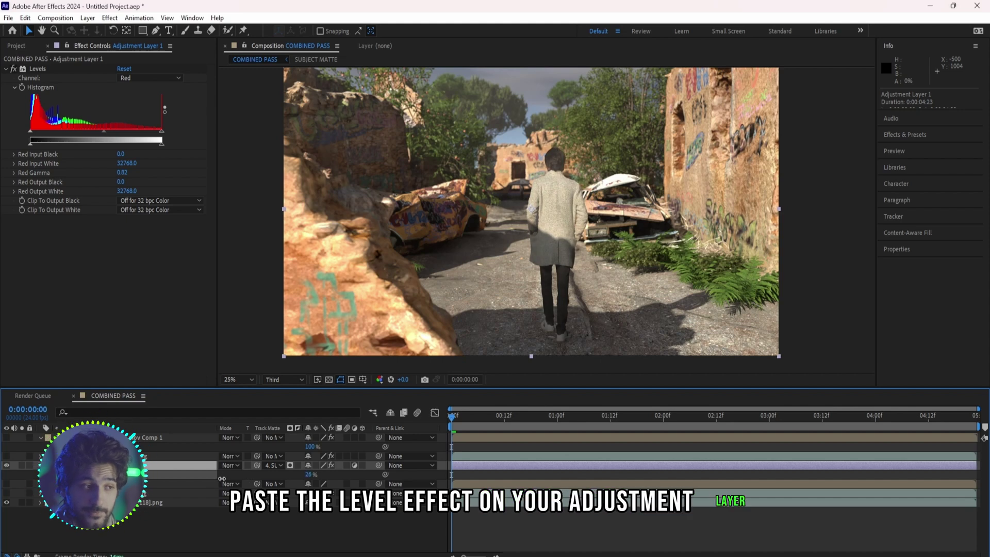
scroll(522, 304, "up", 4)
scroll(522, 304, "down", 4)
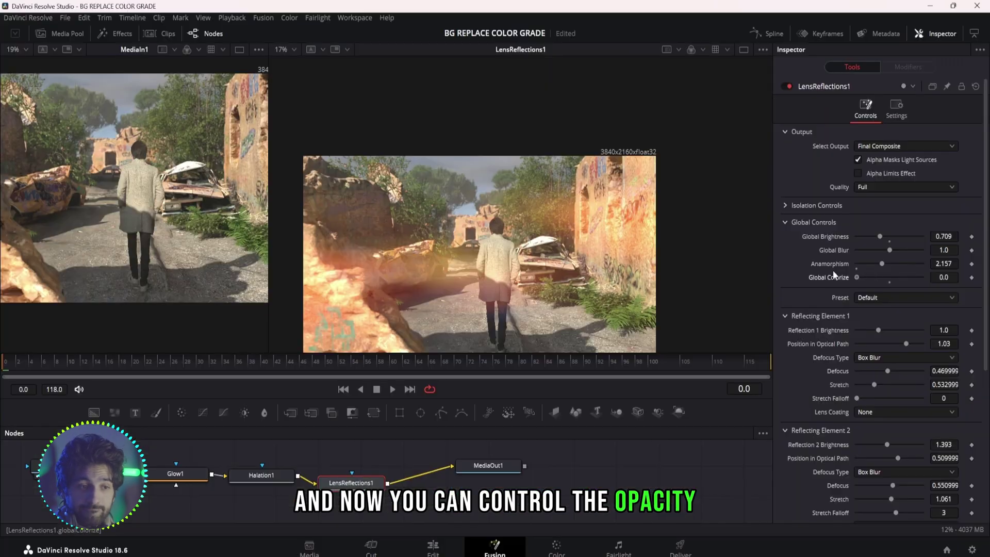
- Set Lens Reflections Global Colorize to 0.441 and zero Reflection 1 and 2 brightness
left_click_drag(856, 277, 870, 273)
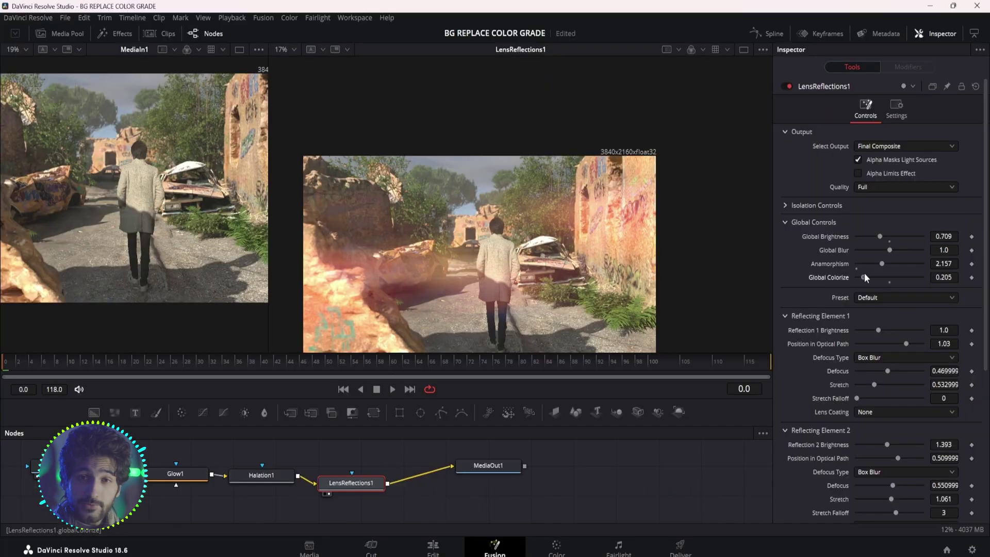
left_click_drag(881, 330, 862, 324)
left_click_drag(887, 362, 858, 361)
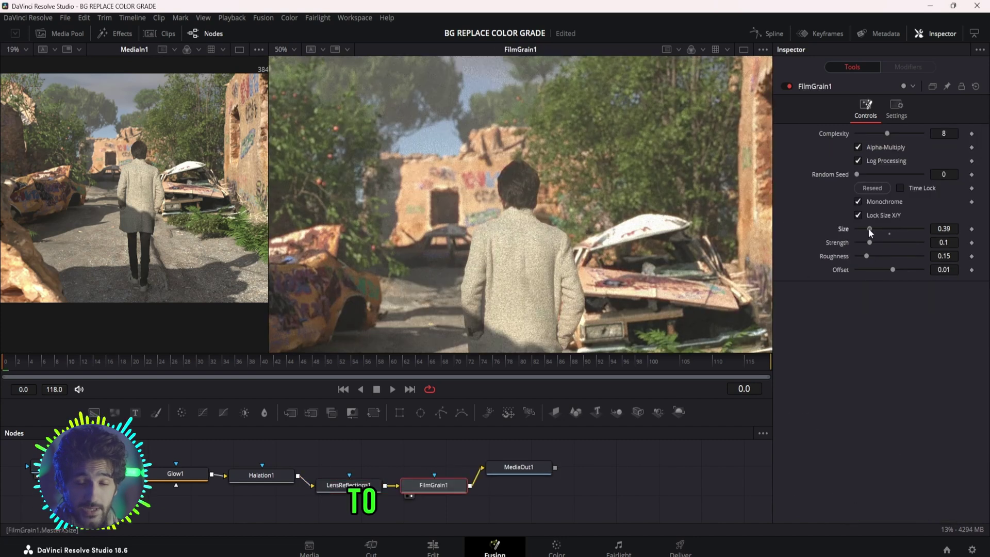
- Enable FilmGrain1 with Size 0.34 and Strength 0.0354, then play back the shot
left_click_drag(868, 228, 866, 229)
left_click_drag(869, 242, 860, 242)
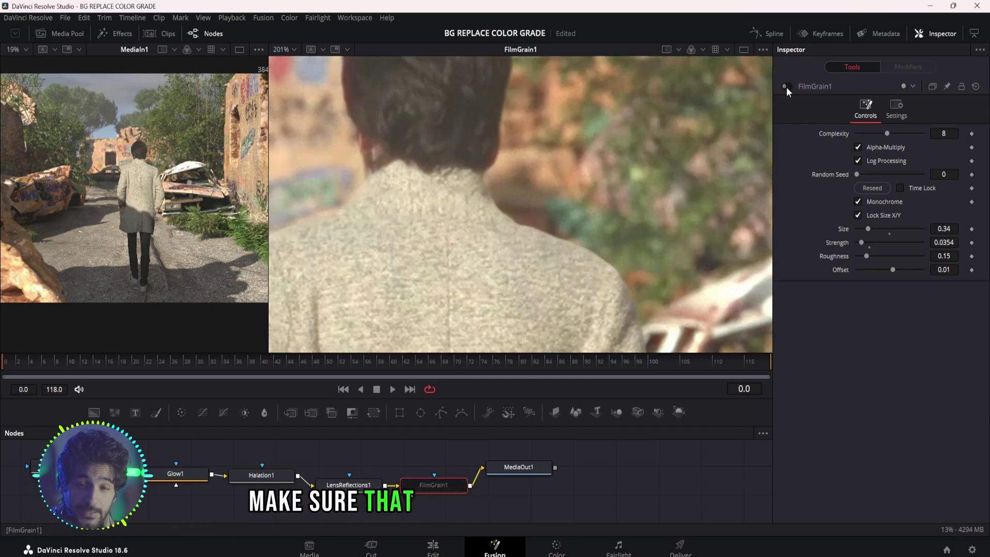
left_click(785, 86)
key("space")
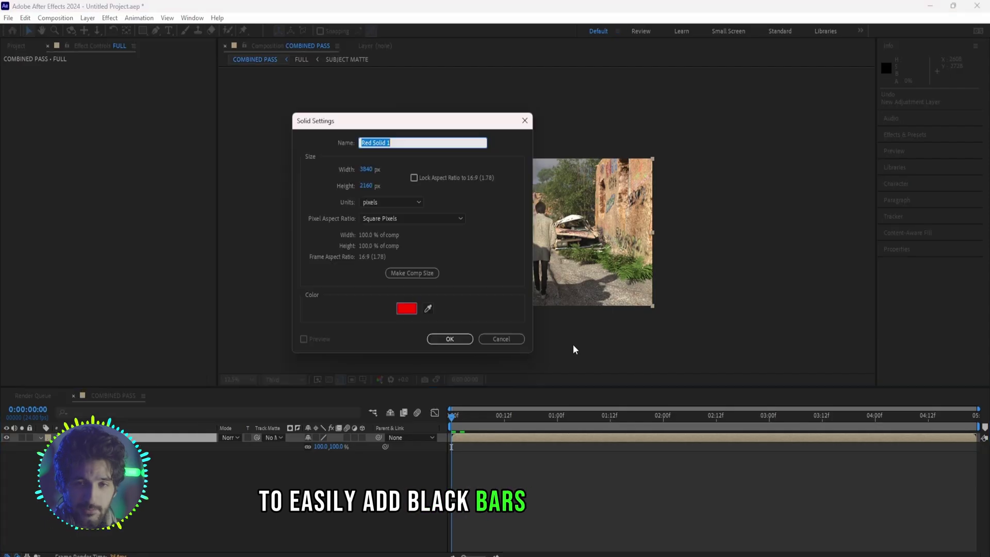
- Choose black as the colour for a new solid layer
left_click(407, 308)
left_click(702, 398)
left_click(911, 264)
- Create Black Solid 1 and apply CC Jaws with Completion 75% for letterbox bars
left_click(450, 339)
key("ctrl+space")
type("cc jaw")
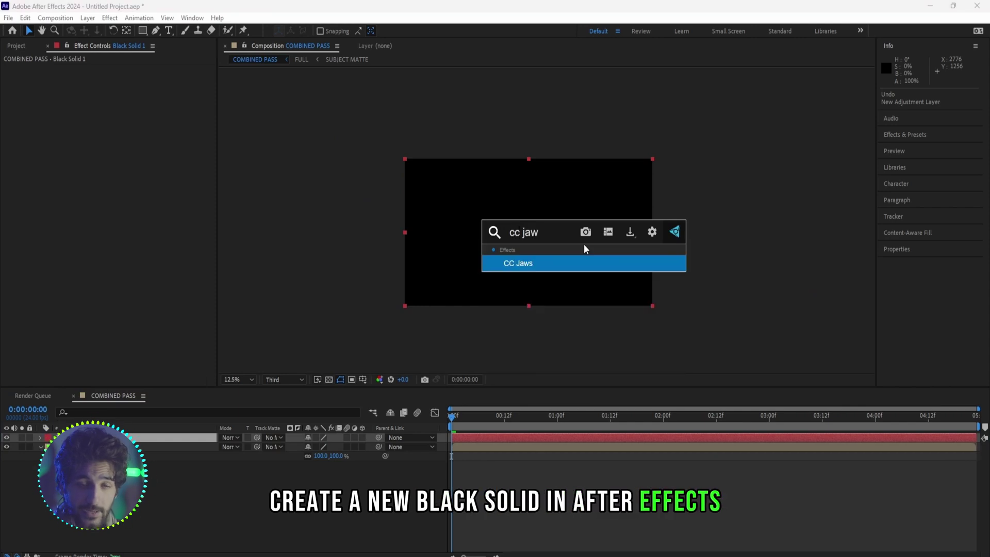
key("Return")
key("period")
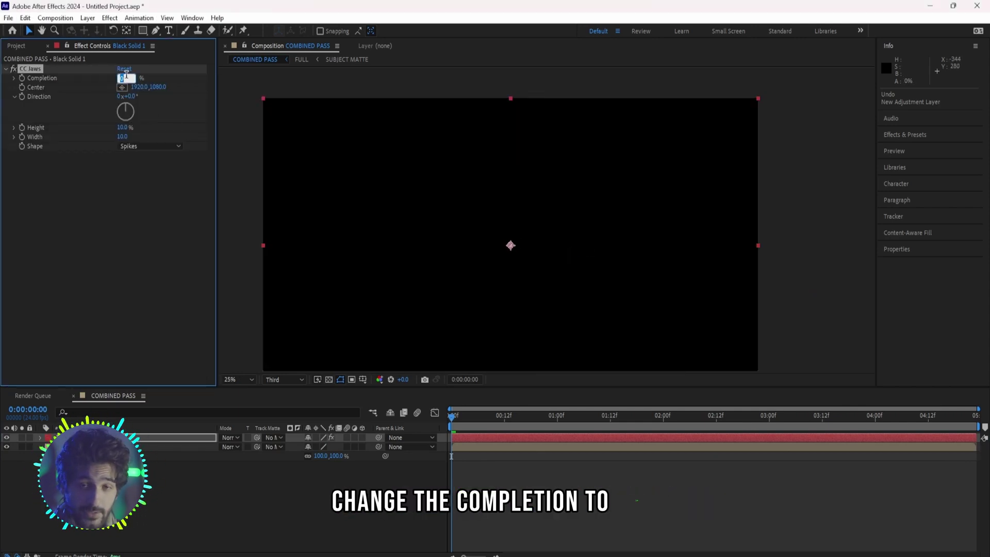
key("Return")
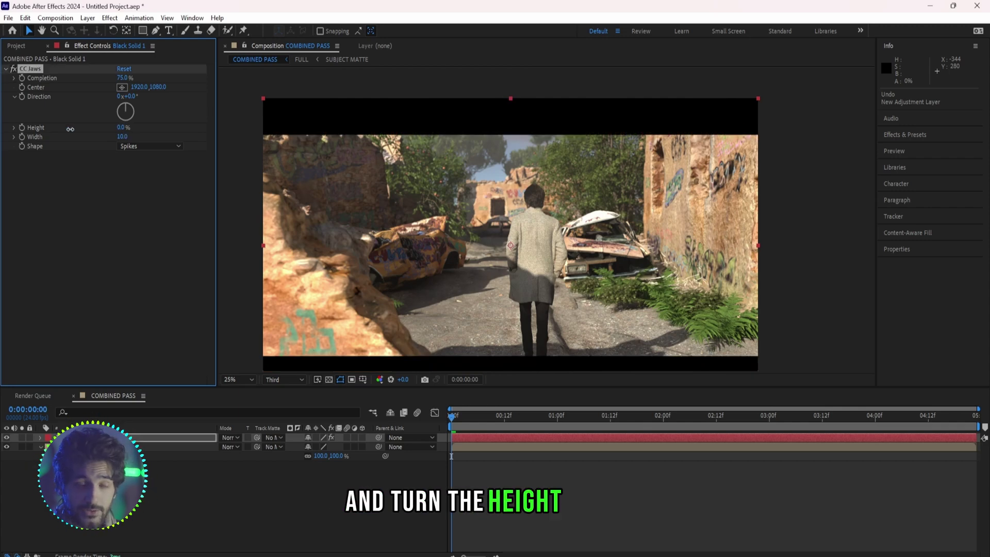